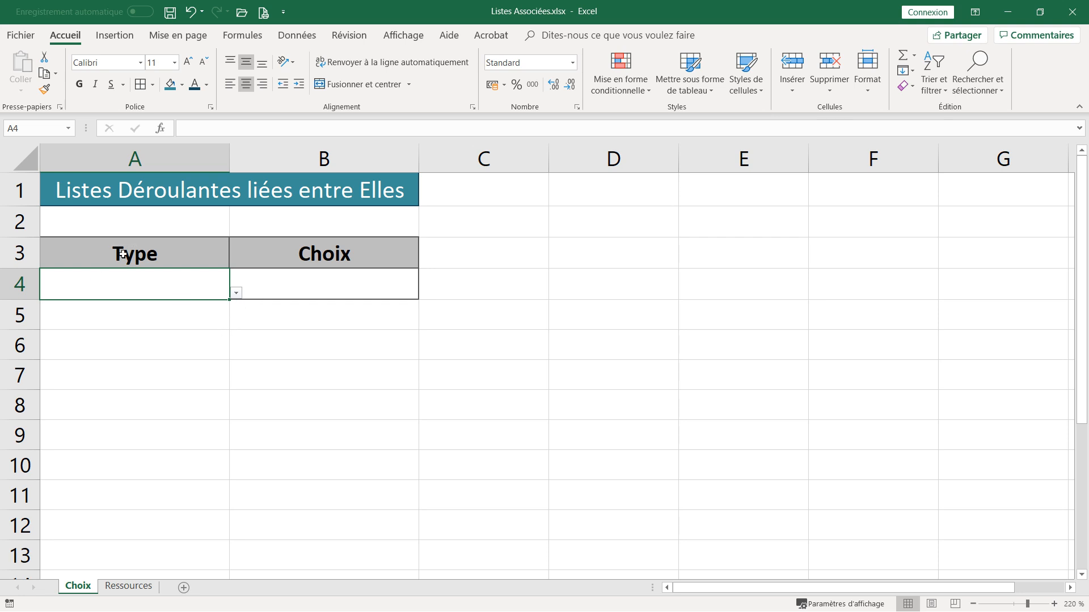
# Step: Choose Arbres from the Type list in A4 and open the dependent Choix list in B4
pyautogui.click(237, 295)
pyautogui.click(223, 289)
pyautogui.click(236, 294)
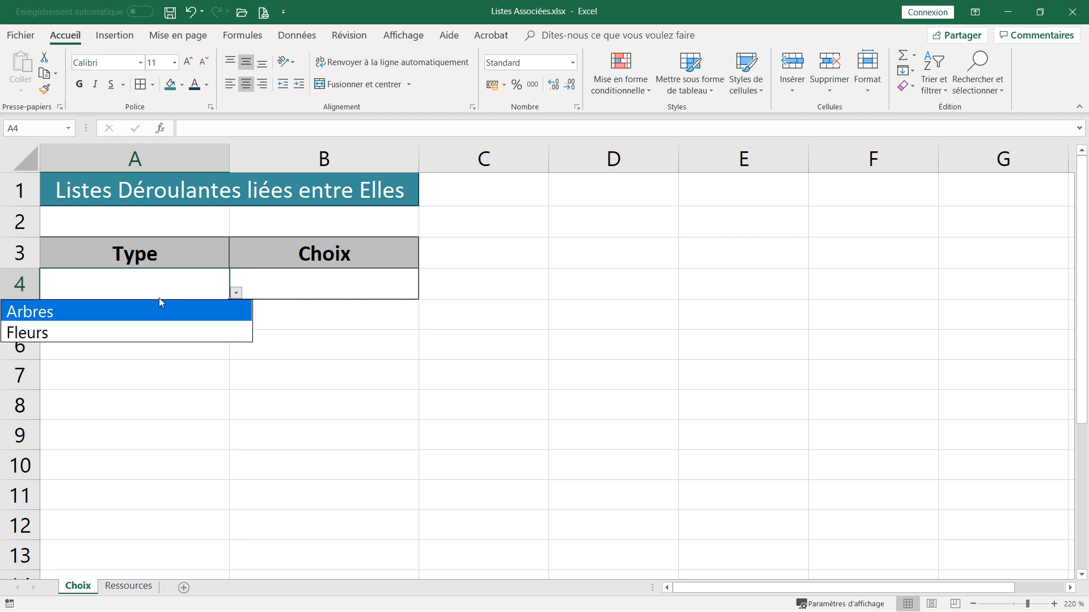
pyautogui.click(53, 315)
pyautogui.click(357, 280)
pyautogui.click(425, 292)
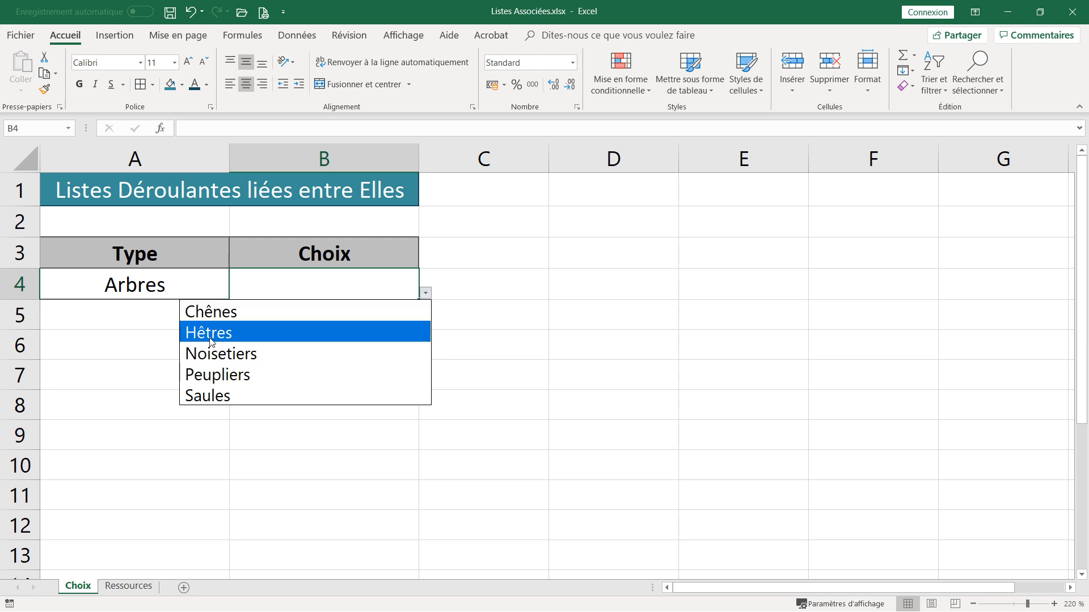
# Step: Switch the Type in A4 to Fleurs and open the dependent Choix list in B4
pyautogui.click(170, 286)
pyautogui.click(147, 282)
pyautogui.click(234, 293)
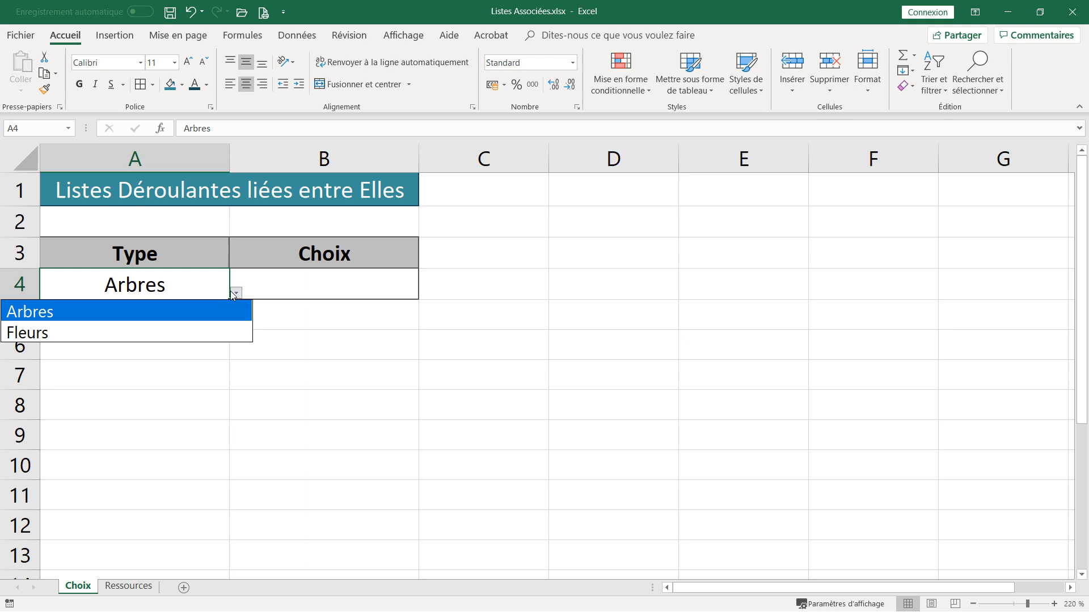
pyautogui.click(139, 331)
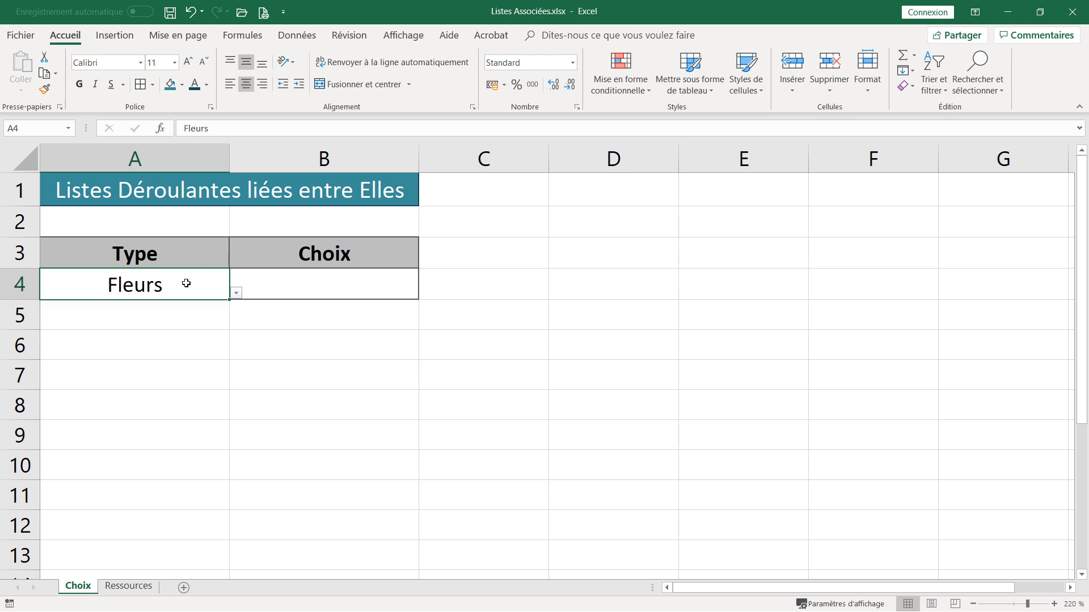
pyautogui.click(339, 284)
pyautogui.click(426, 293)
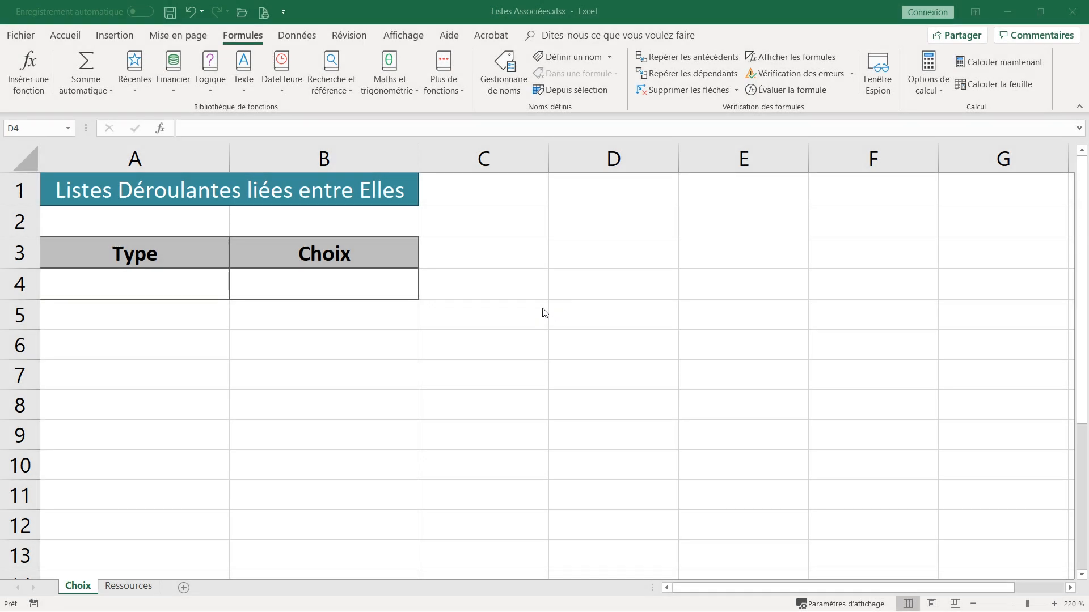
# Step: Review the Types list and the matching Arbres and Fleurs lists on the Ressources sheet
pyautogui.click(159, 288)
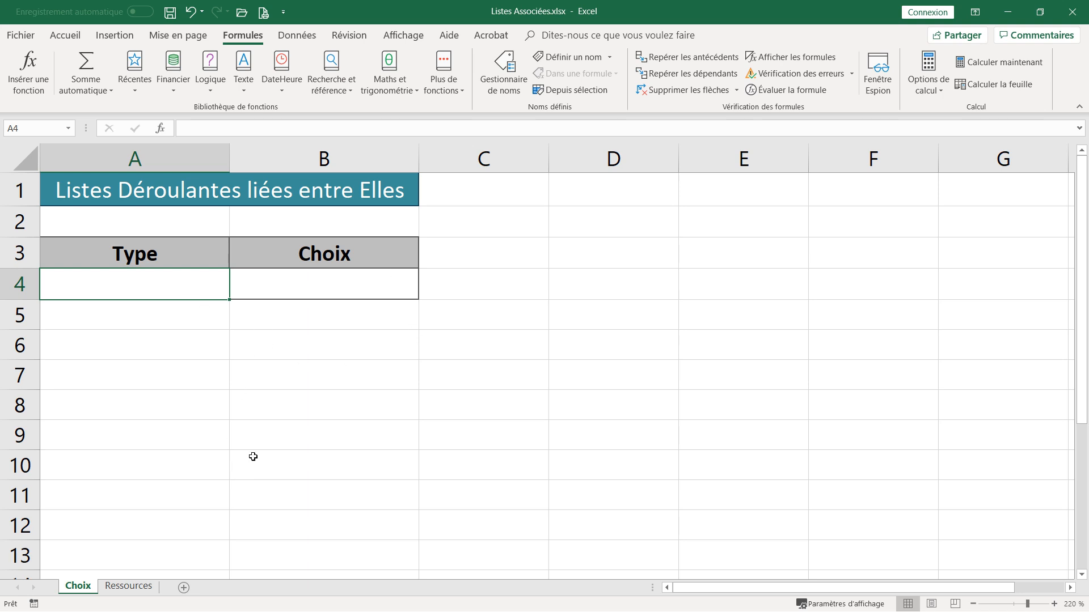
pyautogui.click(129, 586)
pyautogui.click(142, 347)
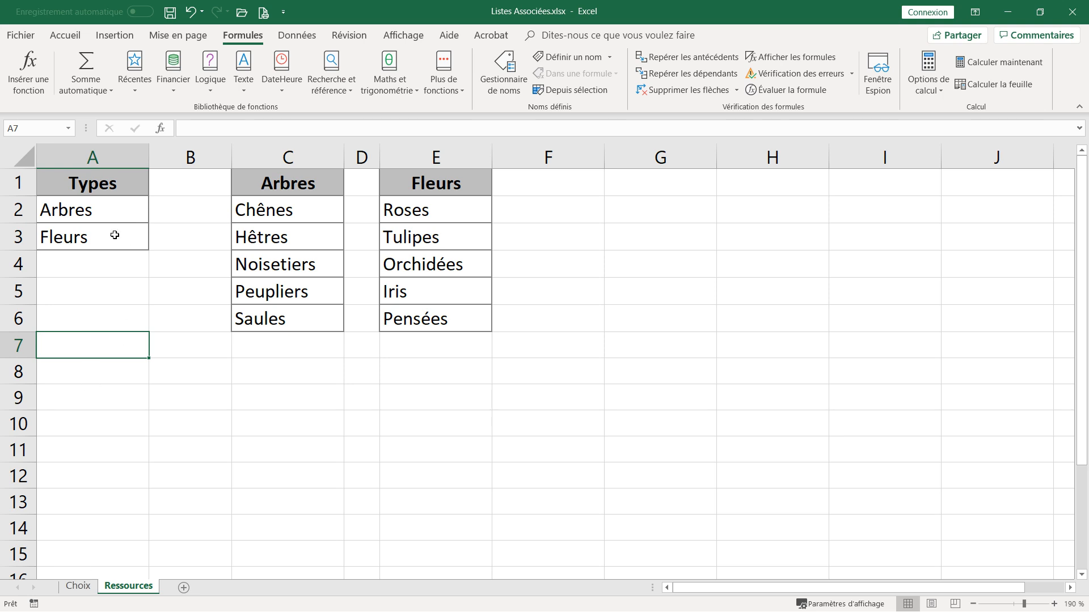
pyautogui.click(128, 213)
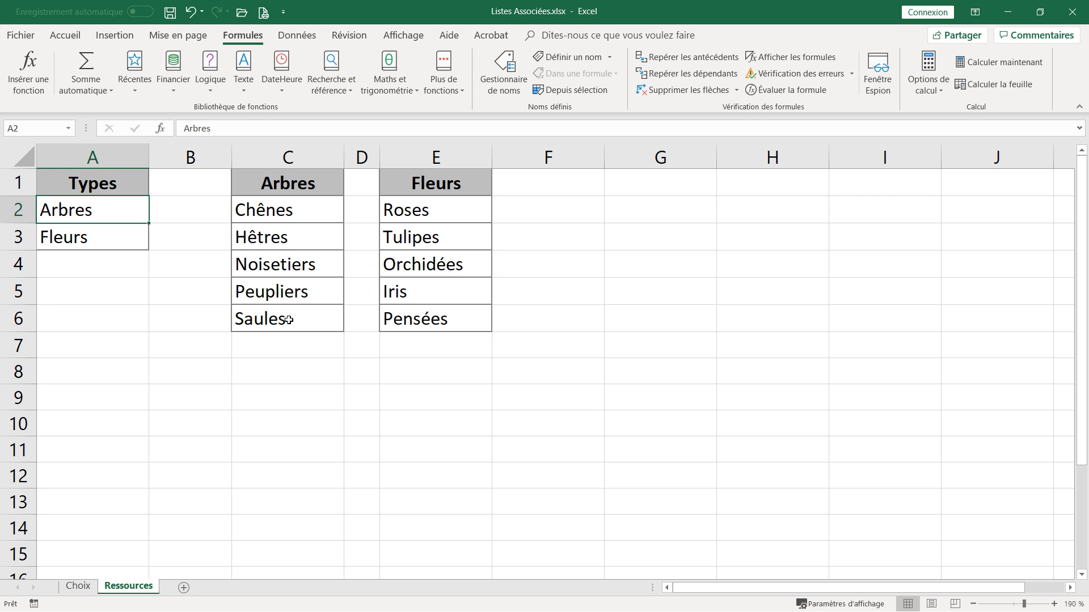
pyautogui.click(123, 241)
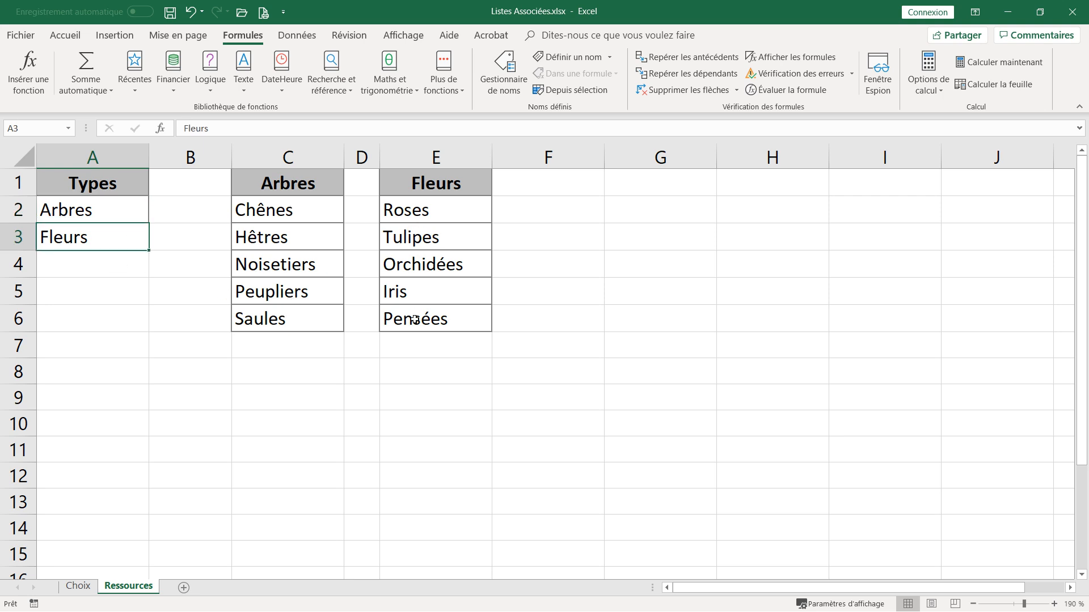
pyautogui.click(216, 280)
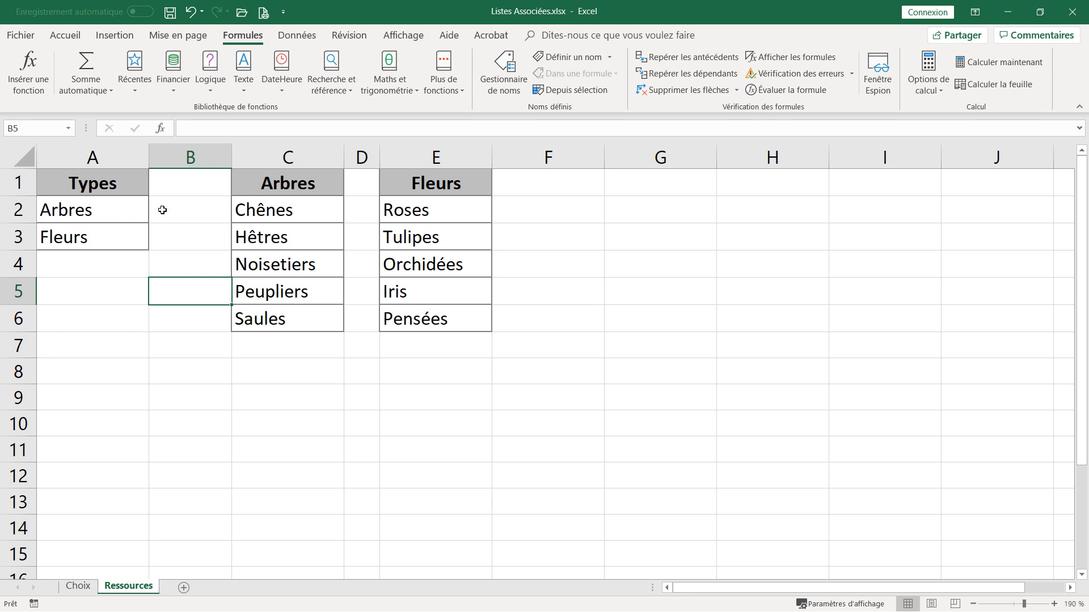
# Step: Name the range A2:A3 on the Ressources sheet Types
pyautogui.moveTo(85, 209); pyautogui.dragTo(88, 236)
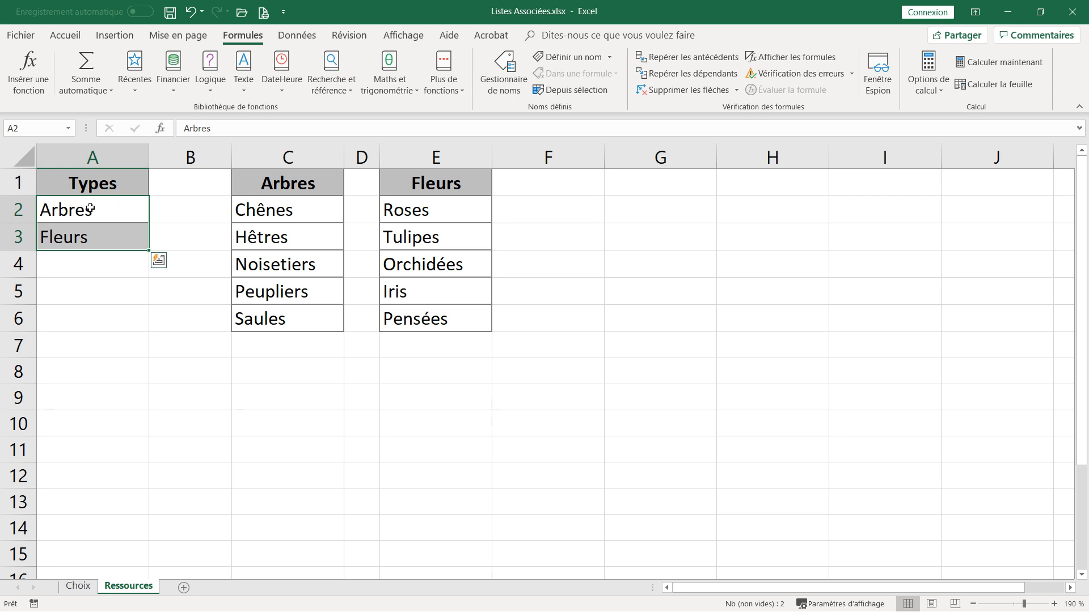
pyautogui.click(37, 128)
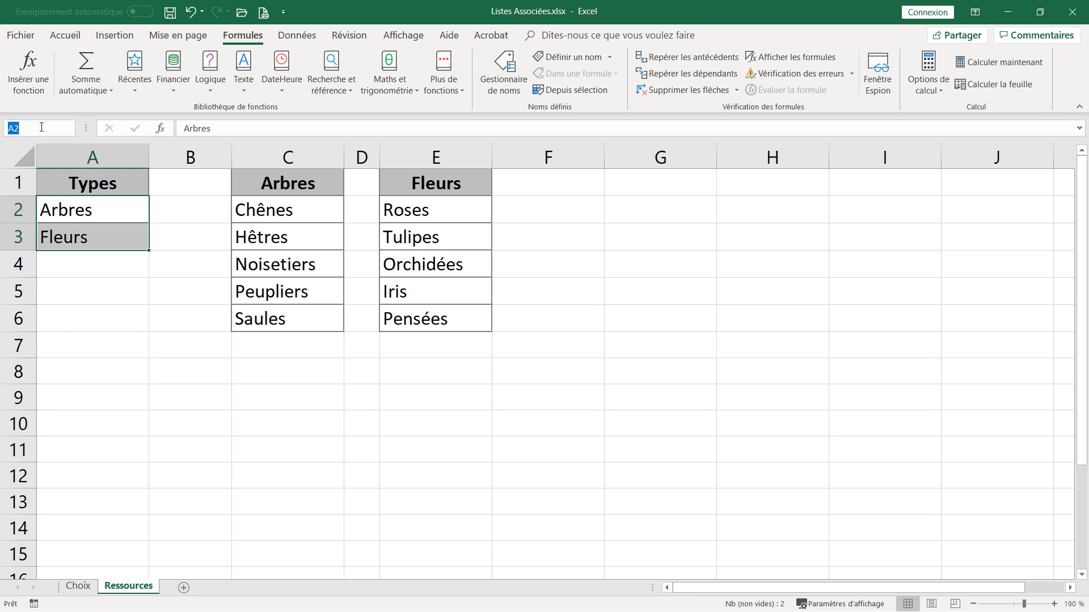
pyautogui.write('Types')
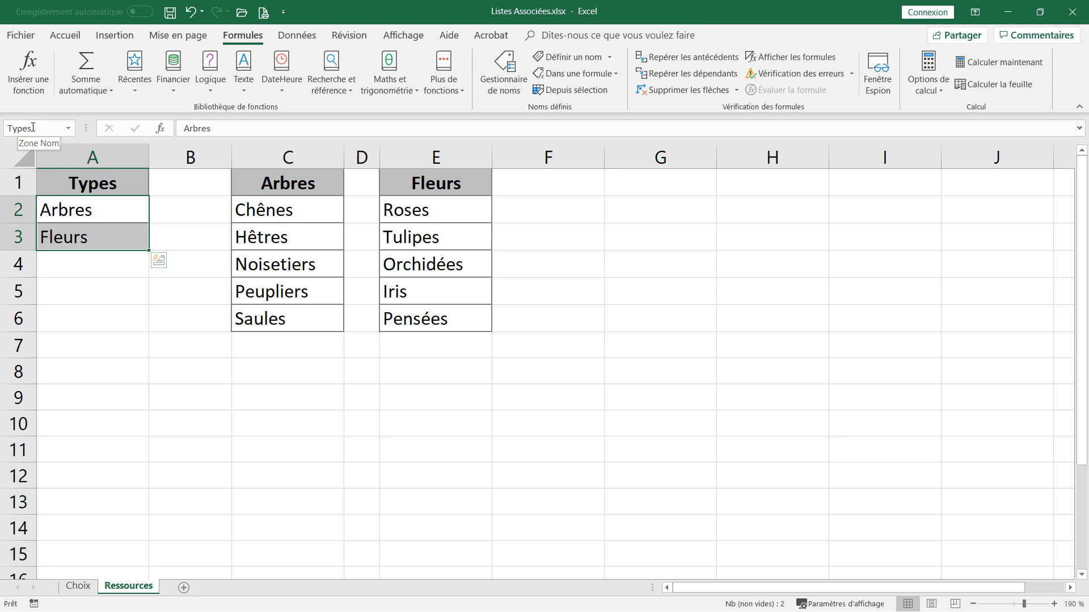
pyautogui.press('Return')
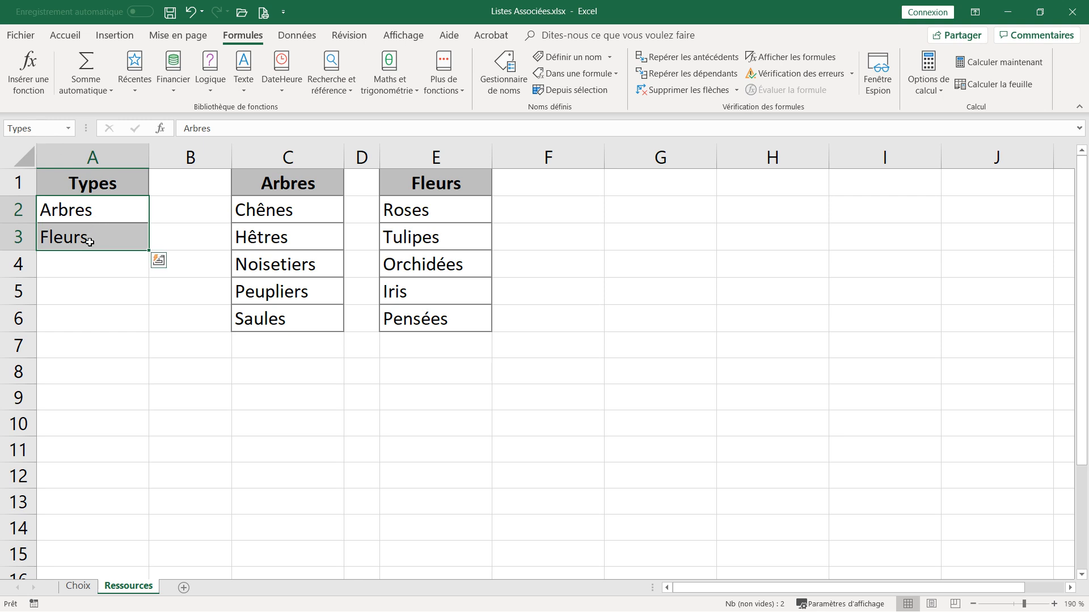
# Step: Reselect A2:A3 to check the name assigned to the range
pyautogui.click(83, 281)
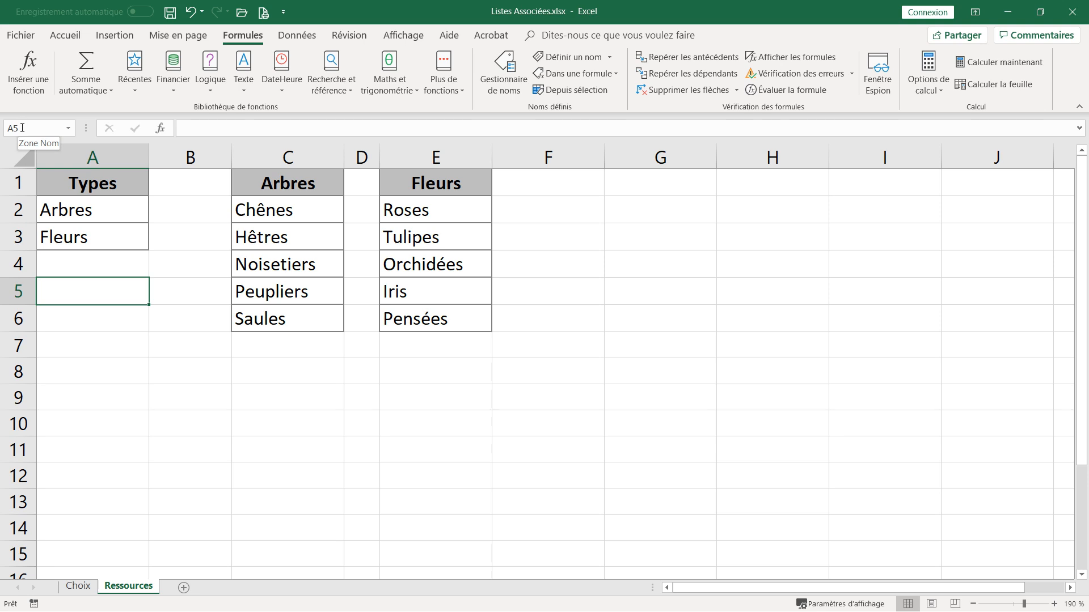
pyautogui.moveTo(116, 211); pyautogui.dragTo(116, 236)
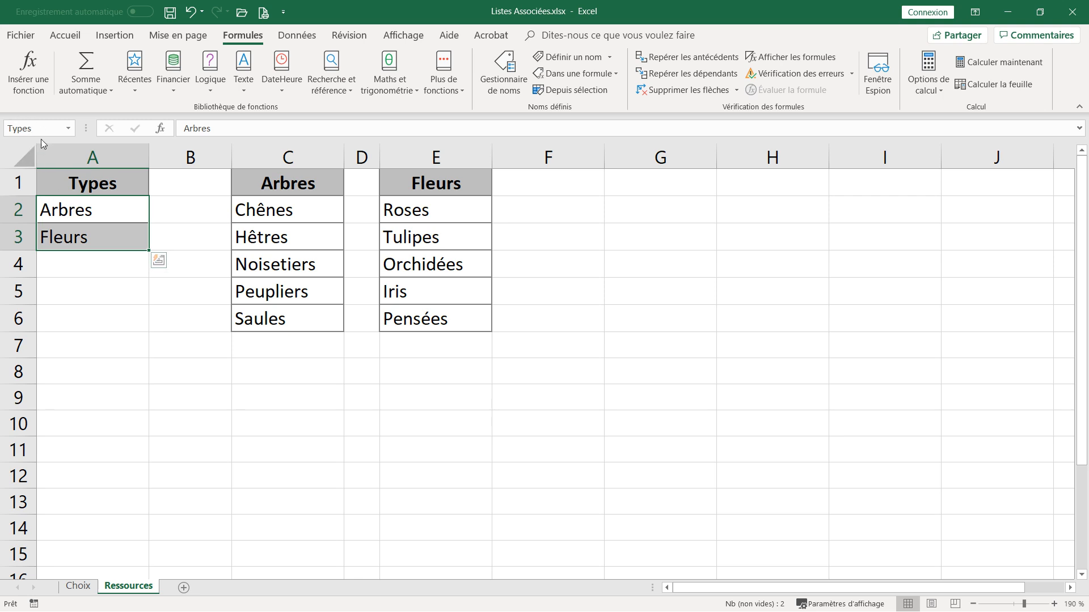
pyautogui.click(95, 284)
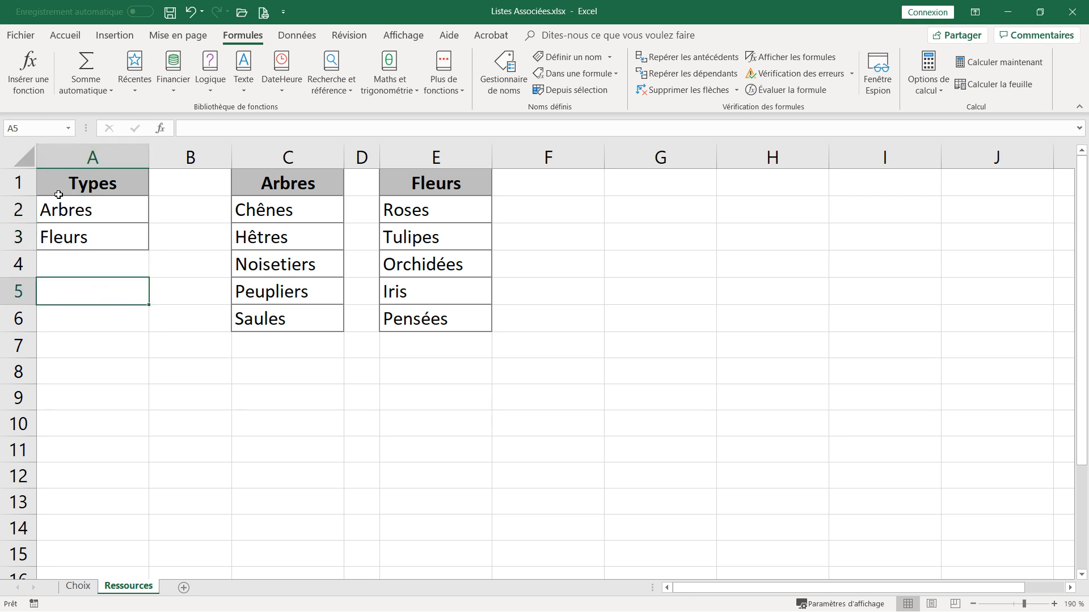
# Step: Inspect the definition and cell reference of the name Types in the Name Manager without changing it
pyautogui.moveTo(49, 206); pyautogui.dragTo(60, 235)
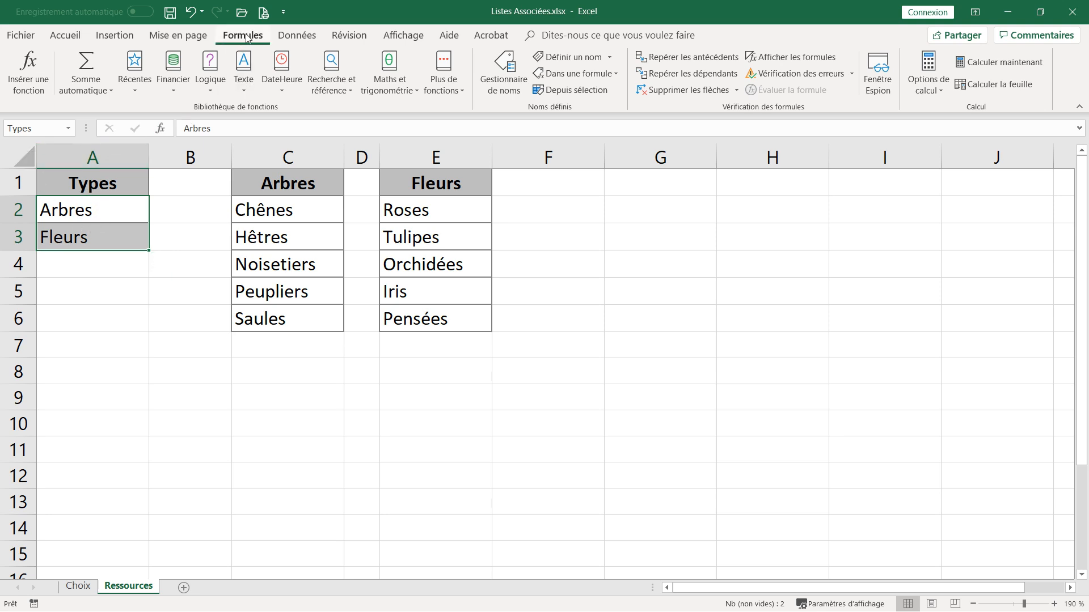
pyautogui.click(526, 92)
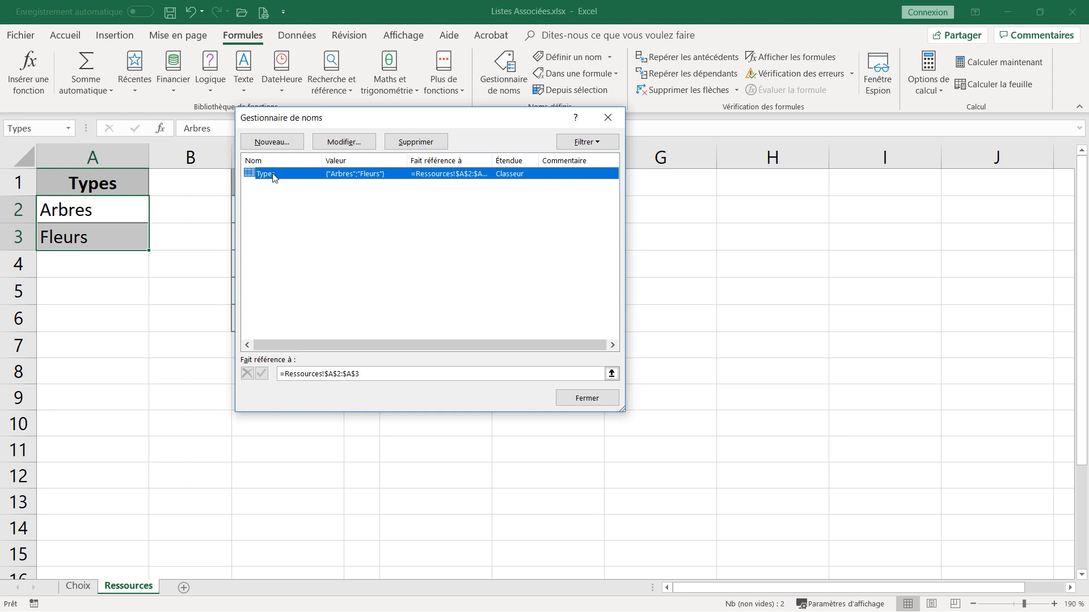
pyautogui.click(340, 143)
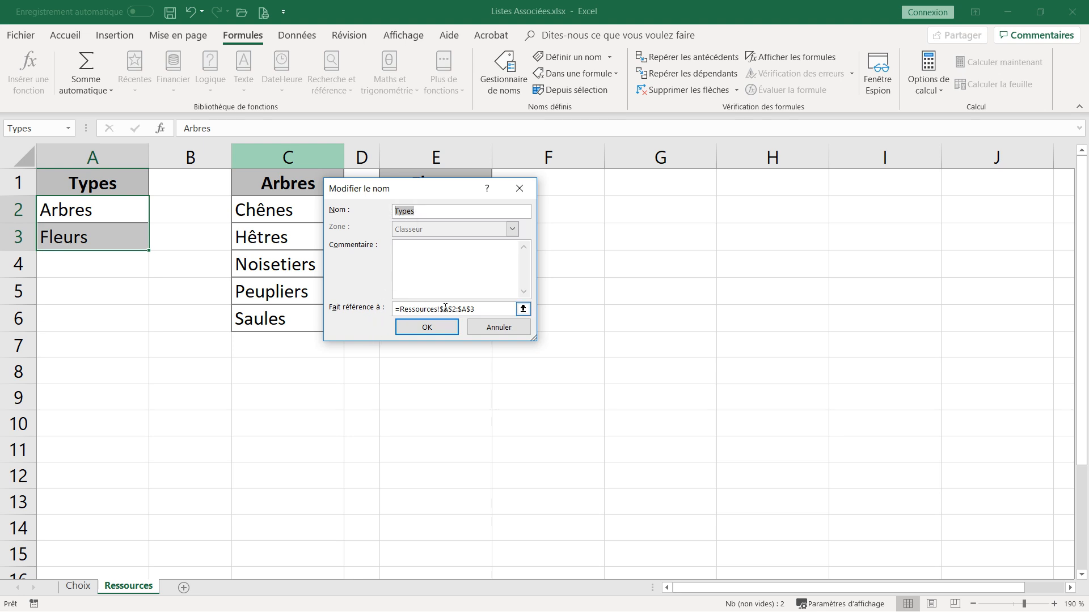
pyautogui.moveTo(479, 308); pyautogui.dragTo(393, 309)
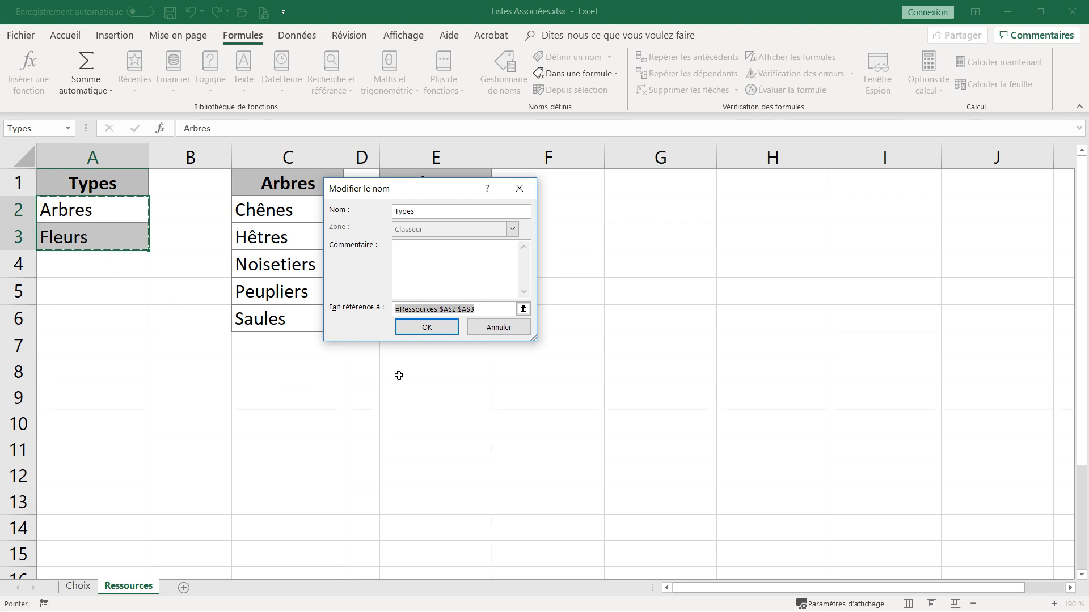
pyautogui.click(499, 329)
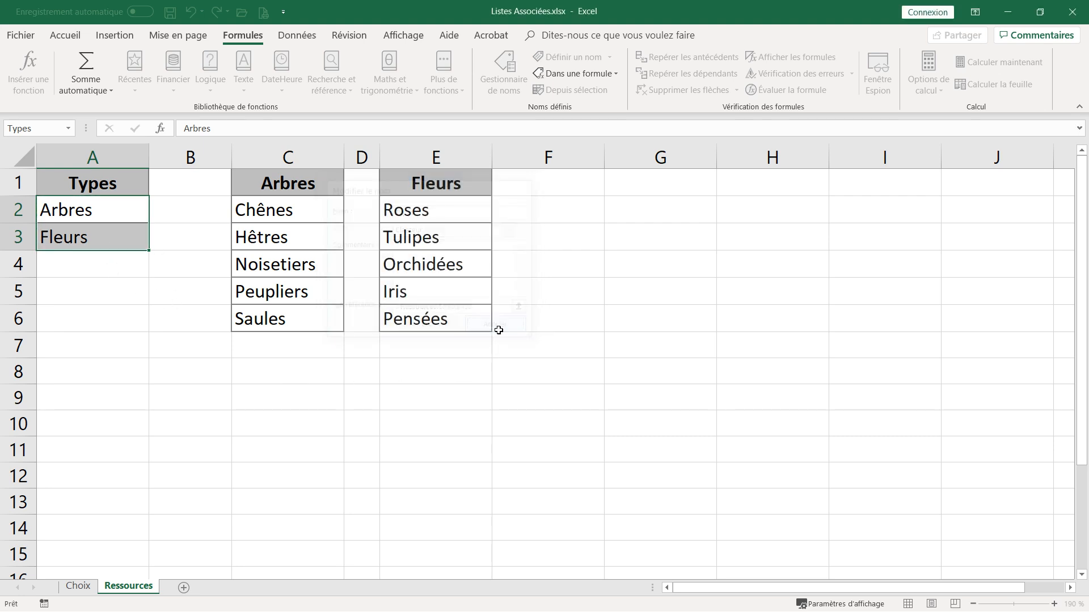
pyautogui.click(586, 399)
pyautogui.click(192, 270)
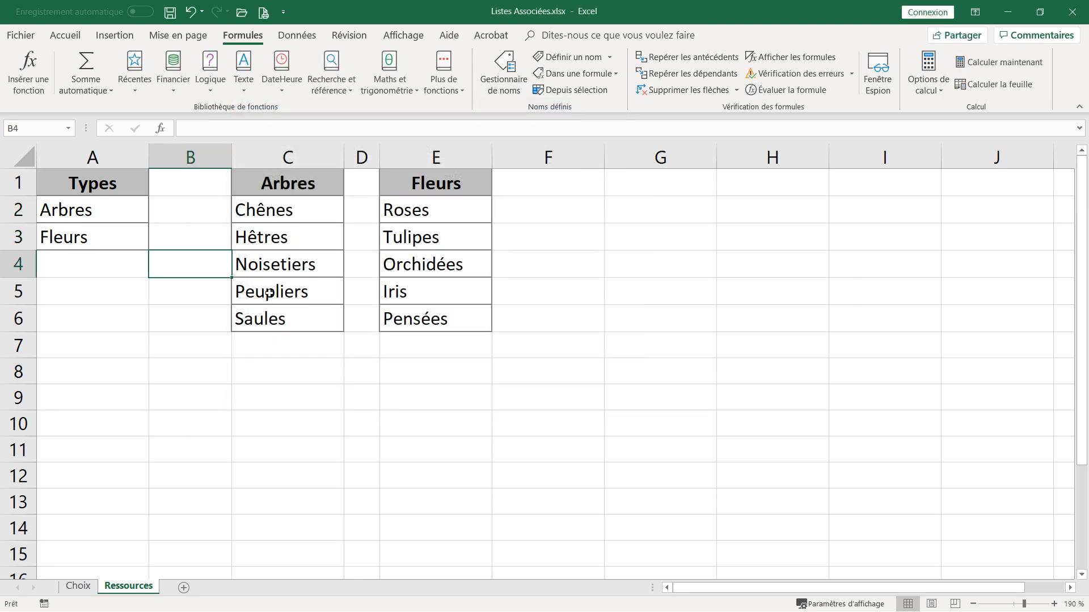
# Step: Name the range C2:C6, which holds the tree entries, Arbres
pyautogui.moveTo(312, 214); pyautogui.dragTo(311, 314)
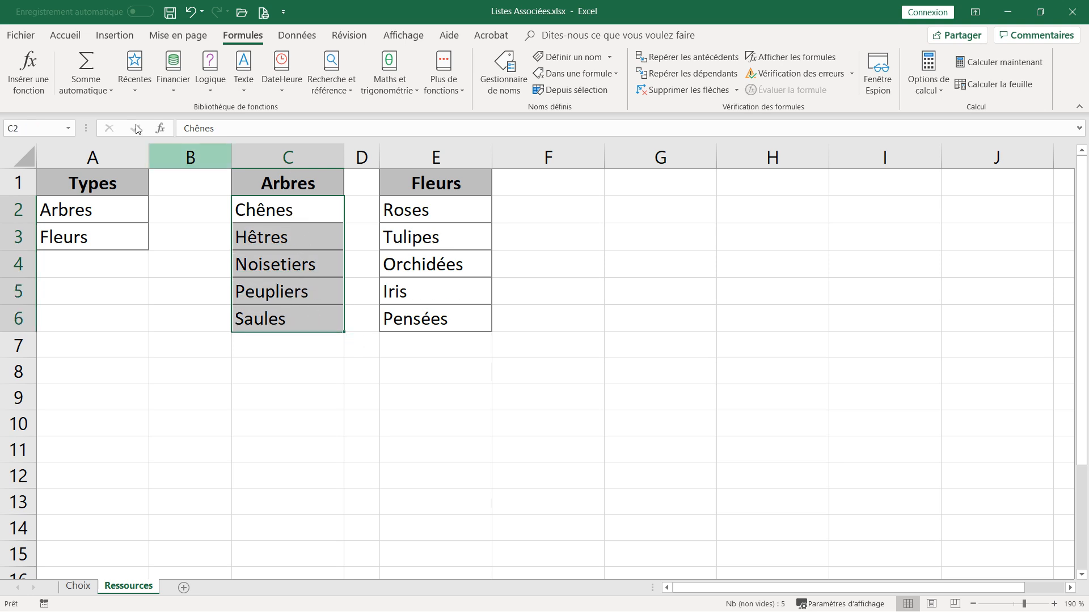
pyautogui.click(38, 126)
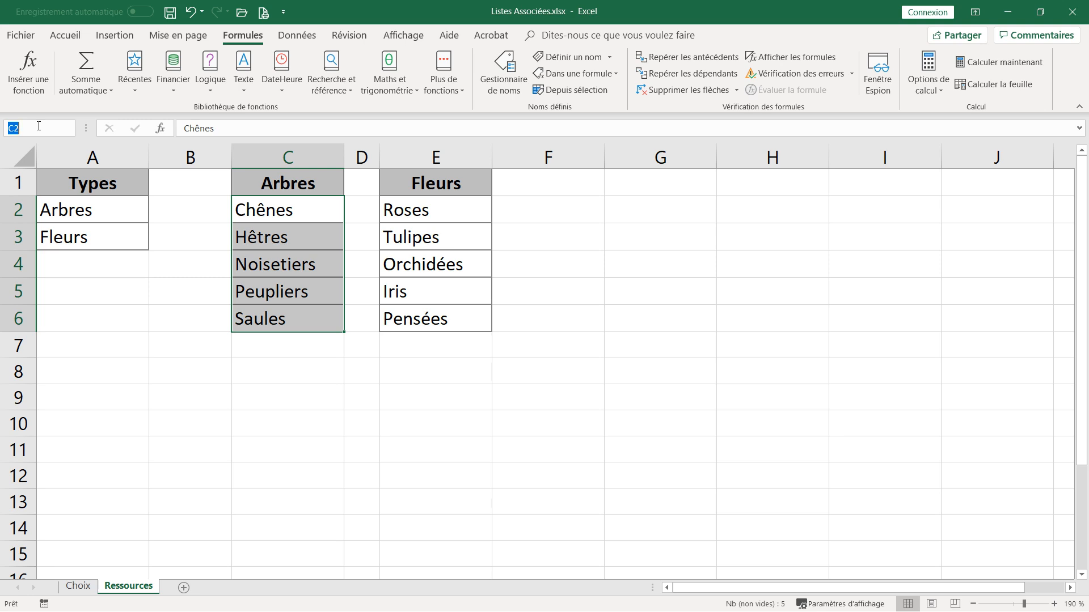
pyautogui.write('Arbres')
pyautogui.press('Return')
# Step: Compare the header in C1 with the name of the range C2:C6 by reselecting both
pyautogui.moveTo(273, 213); pyautogui.dragTo(265, 315)
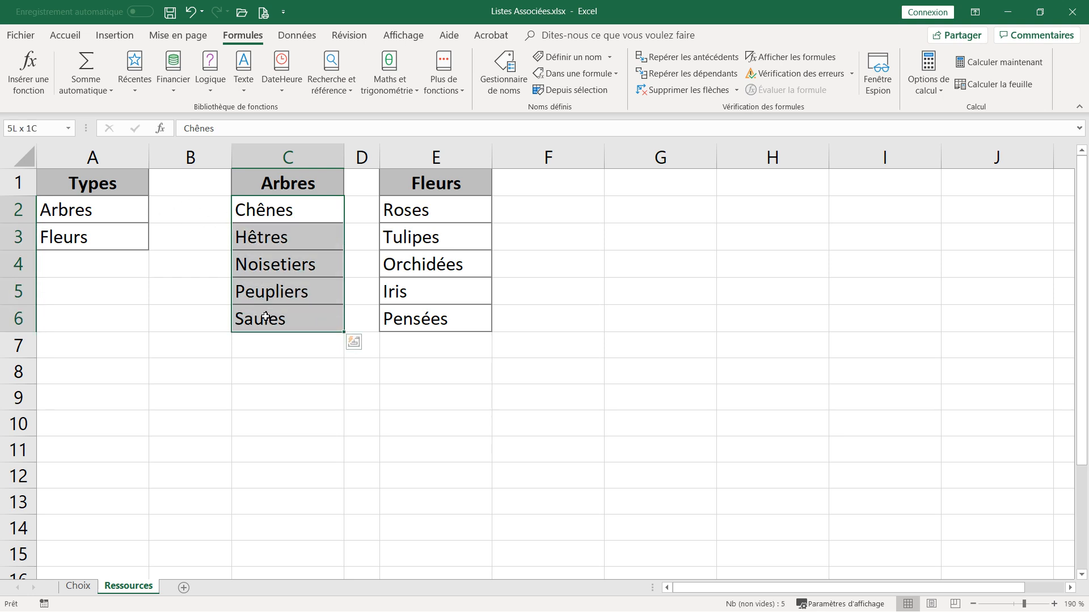
pyautogui.click(304, 187)
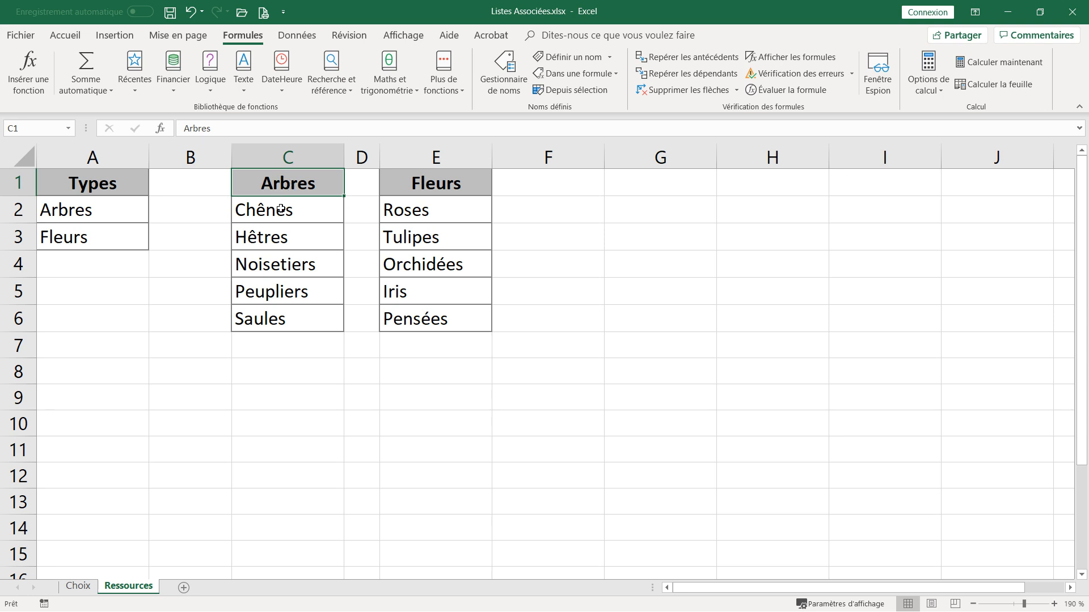
pyautogui.moveTo(279, 205); pyautogui.dragTo(271, 318)
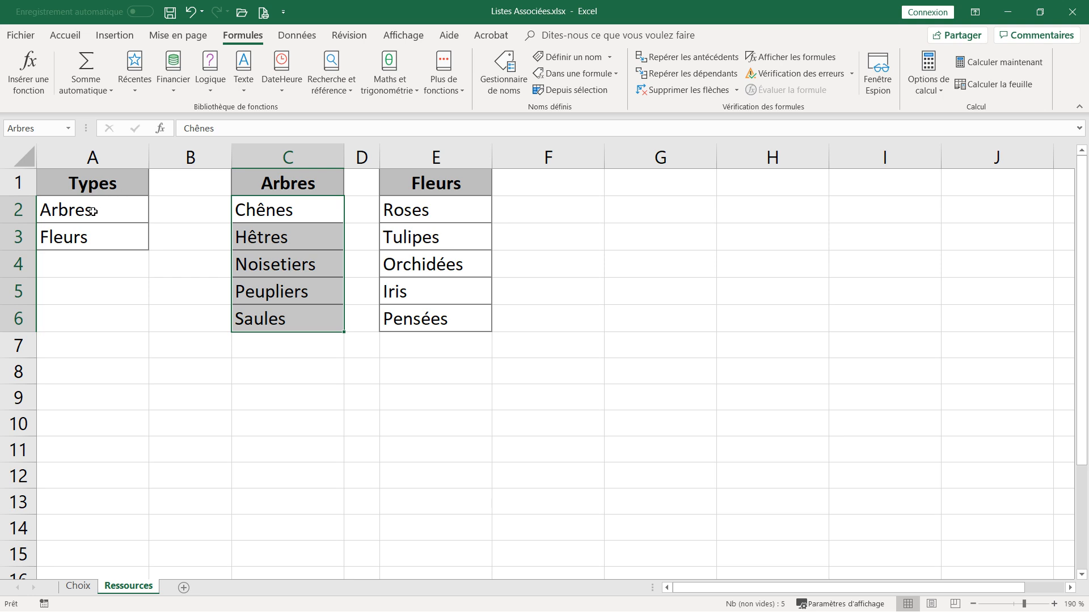
# Step: Name the range E2:E6, which holds the flower entries, Fleurs
pyautogui.moveTo(417, 211); pyautogui.dragTo(416, 319)
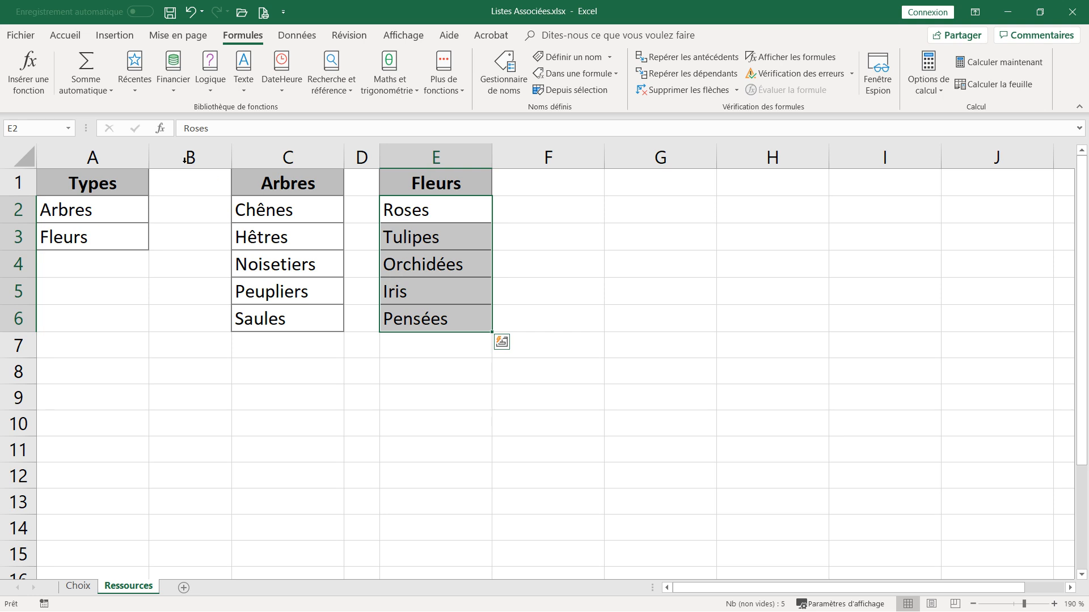
pyautogui.click(51, 126)
pyautogui.write('Fleurs')
pyautogui.press('Return')
pyautogui.click(327, 417)
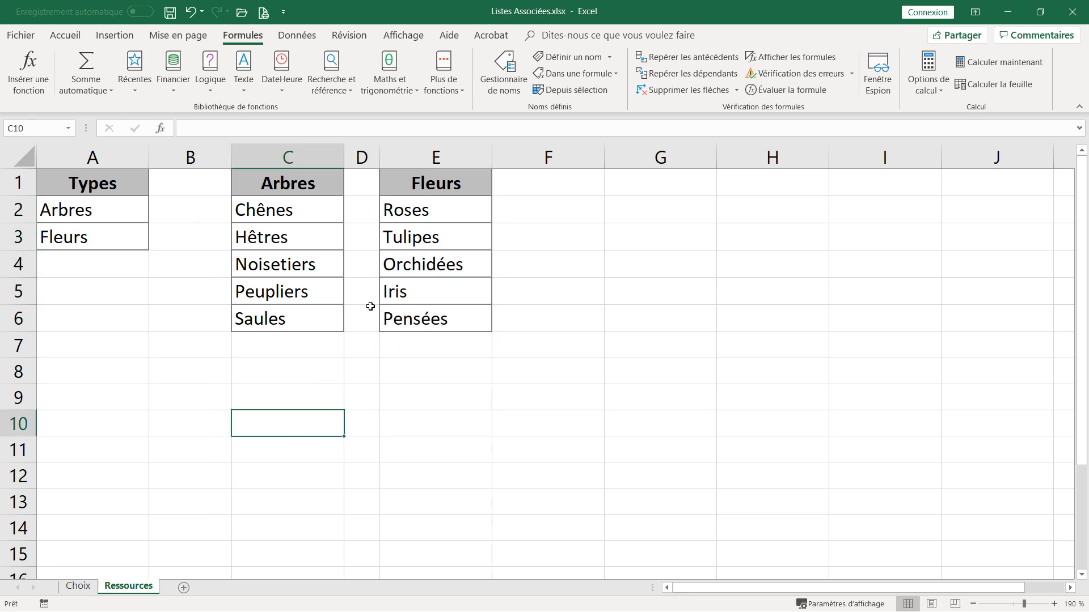
# Step: Restrict cell A4 on the Choix sheet to a drop-down list whose source is the named range =Types
pyautogui.click(78, 586)
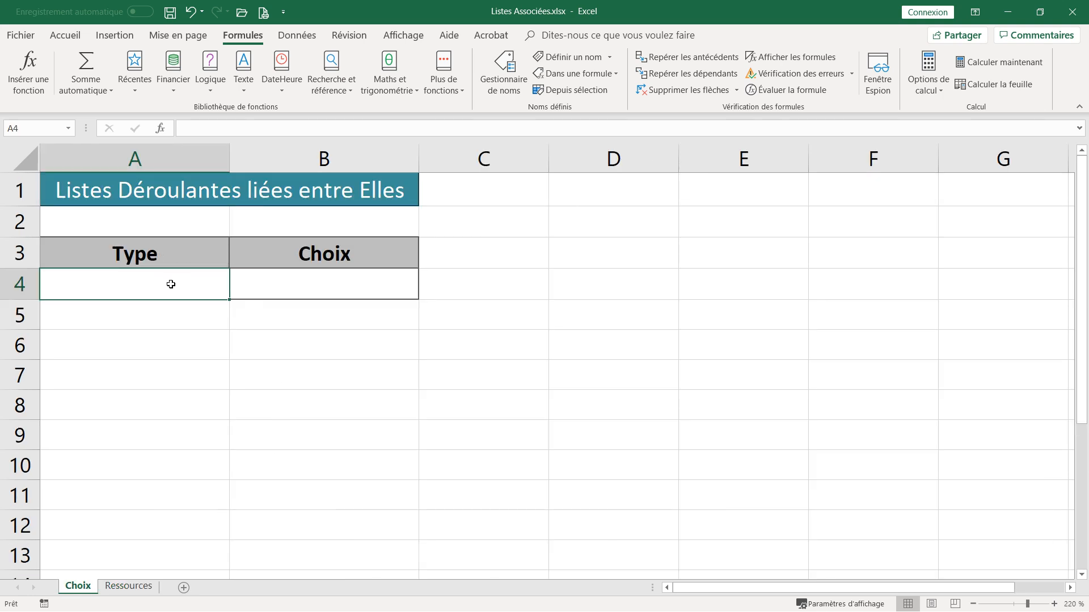
pyautogui.click(141, 587)
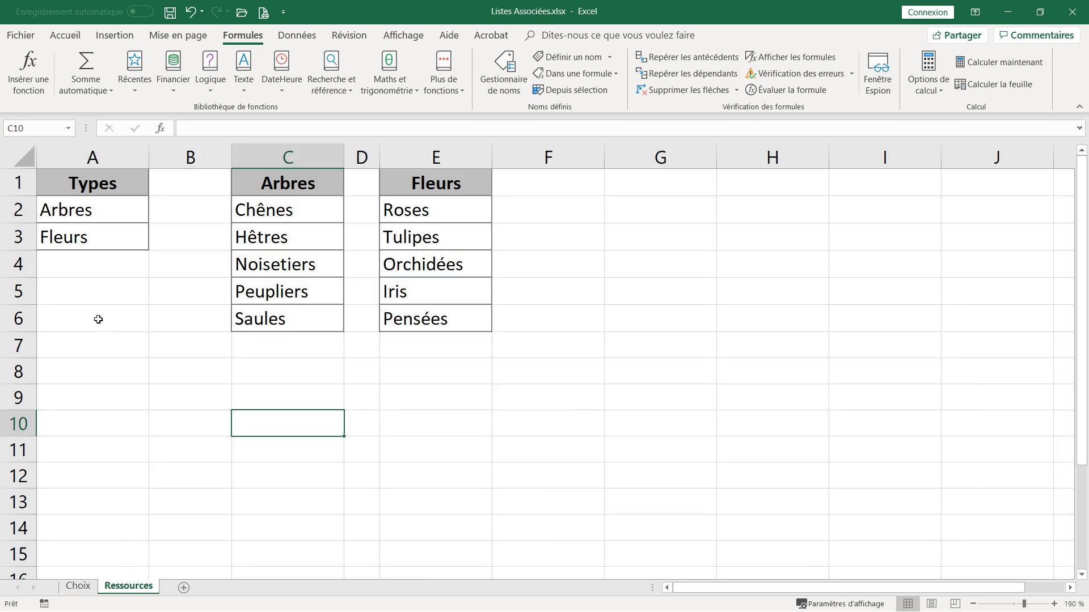
pyautogui.click(78, 586)
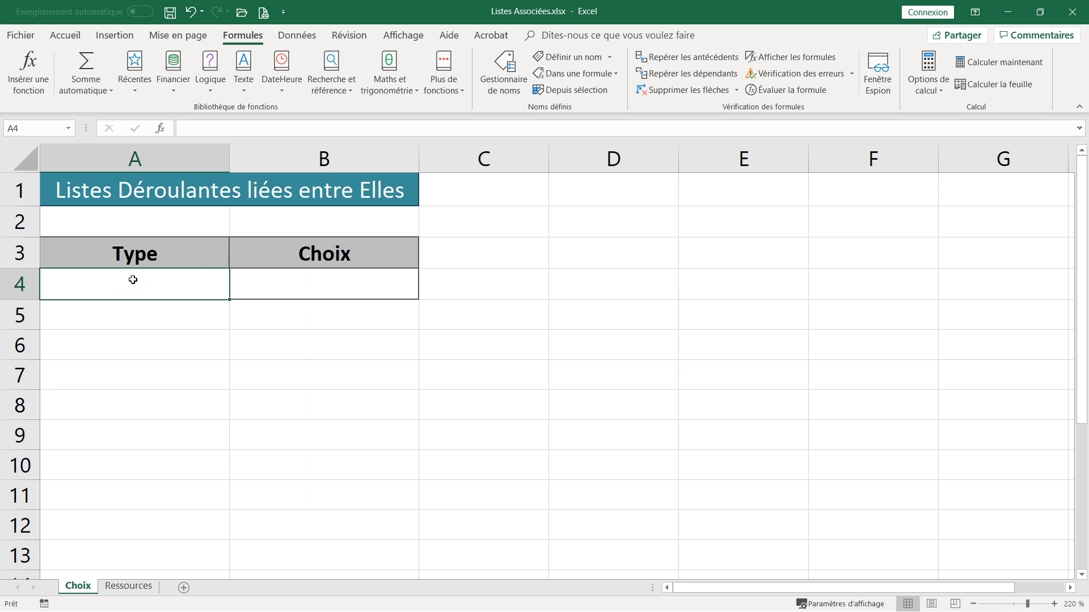
pyautogui.click(302, 39)
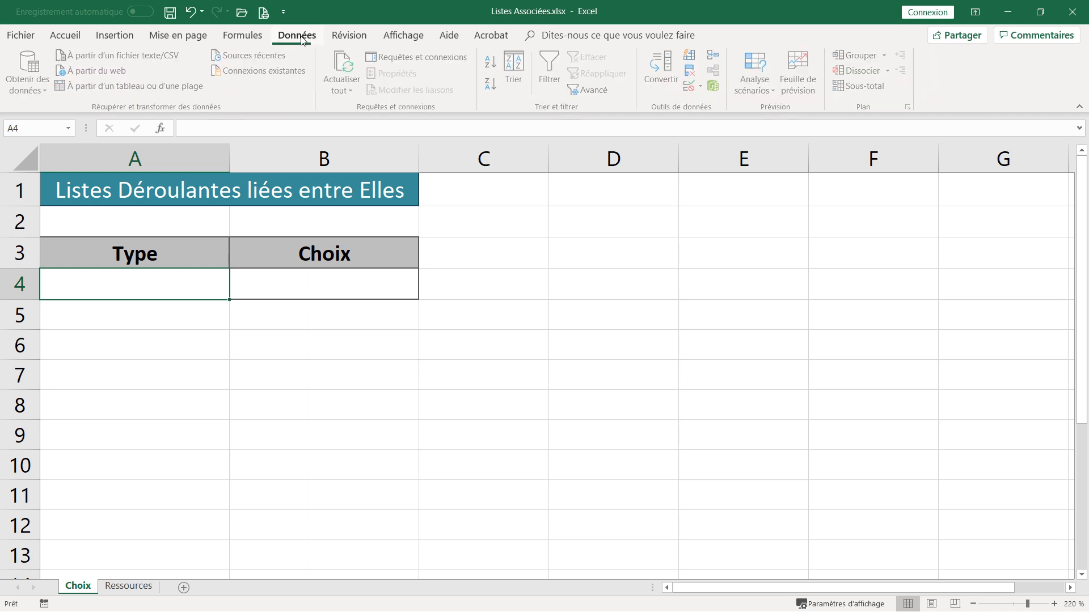
pyautogui.click(706, 85)
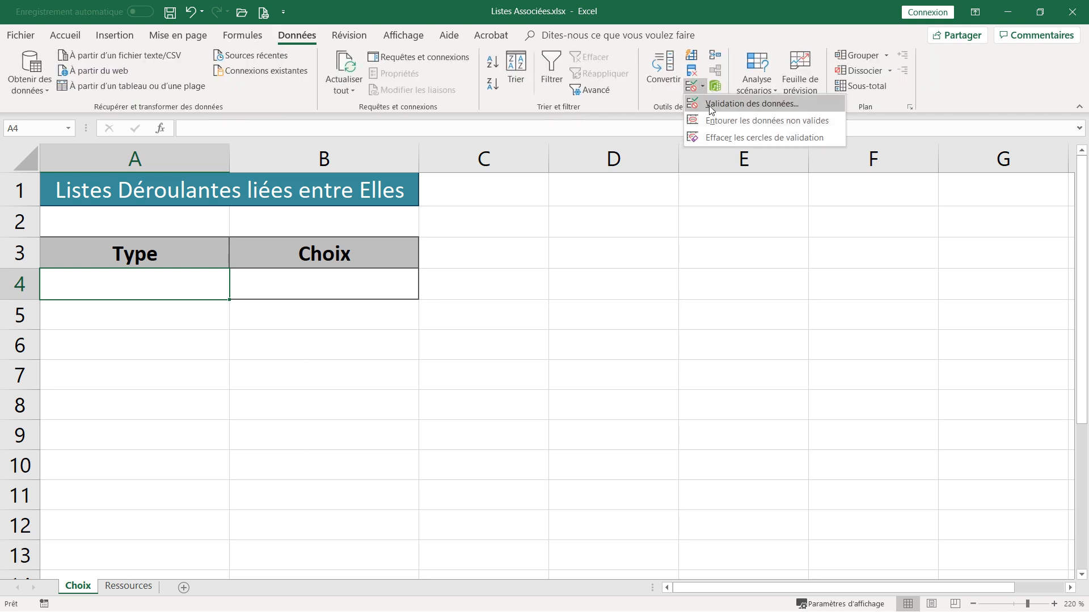
pyautogui.click(717, 104)
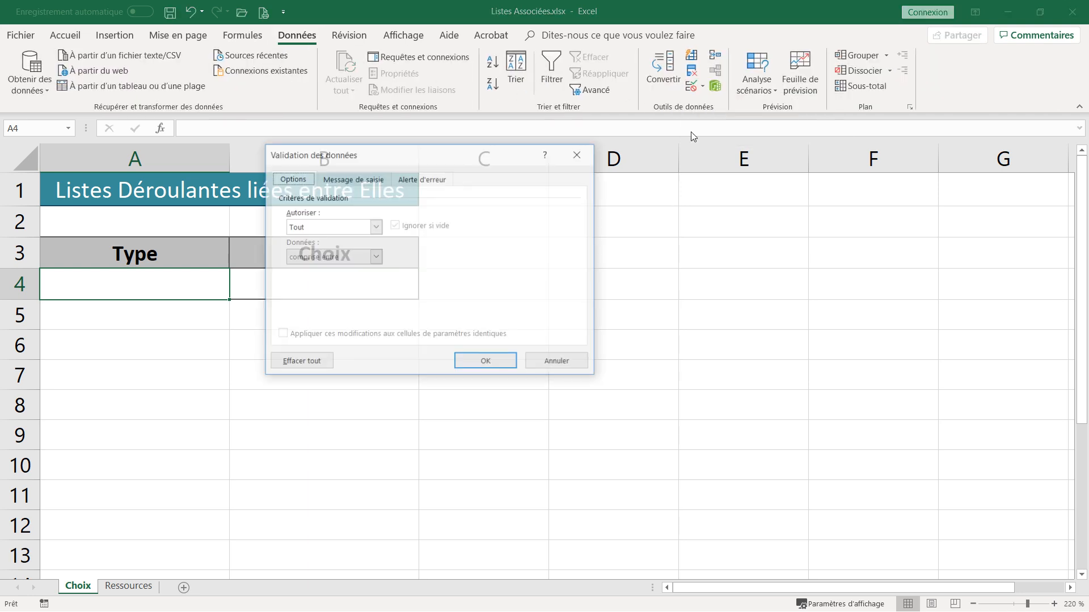
pyautogui.click(322, 232)
pyautogui.click(315, 269)
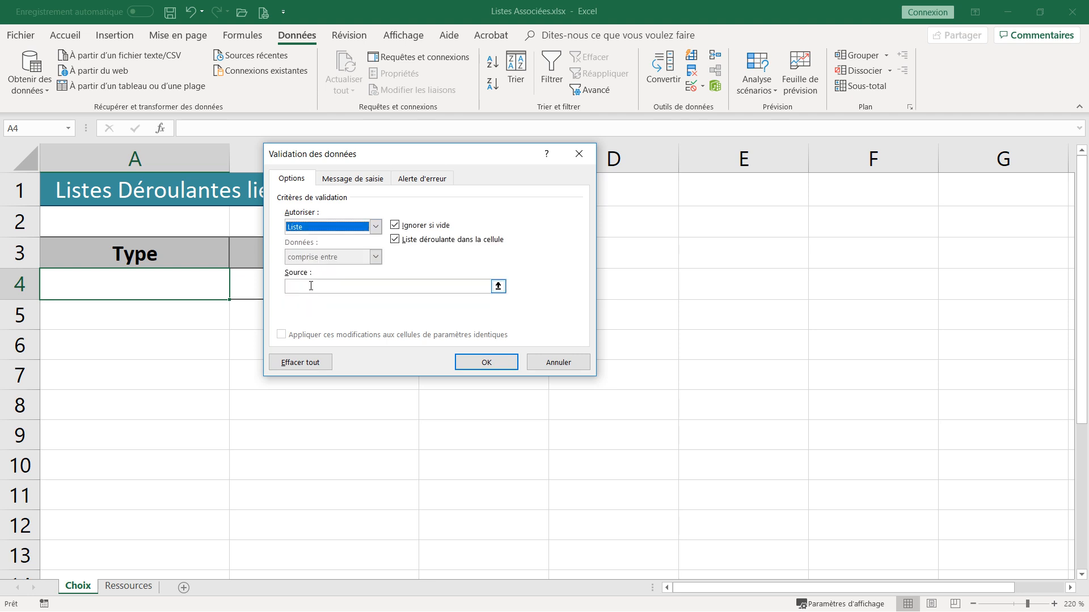
pyautogui.click(311, 285)
pyautogui.write('=Types')
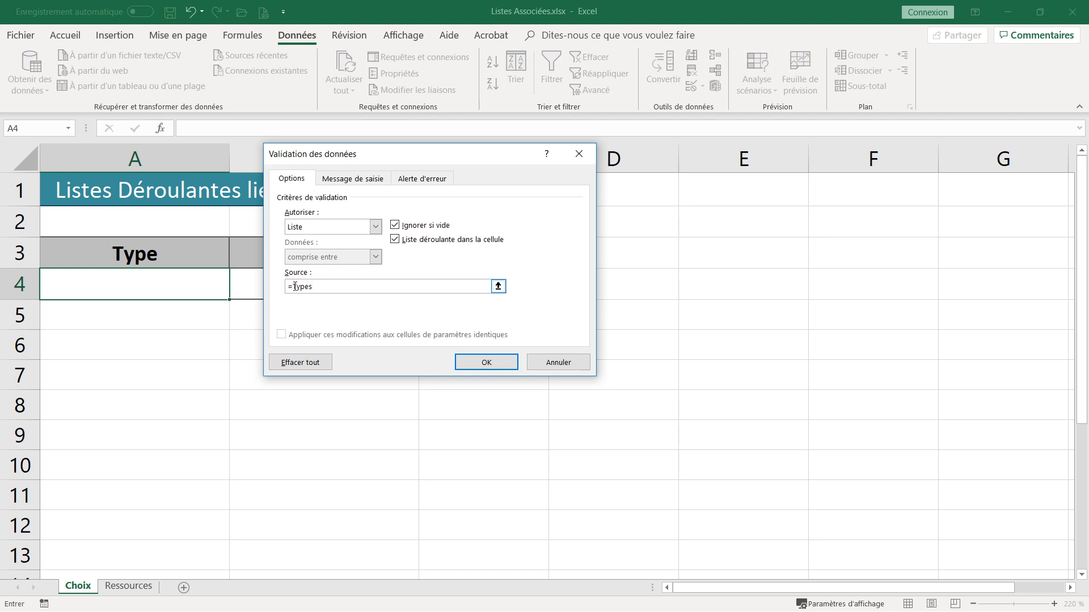
pyautogui.moveTo(294, 286); pyautogui.dragTo(329, 283)
pyautogui.click(320, 287)
pyautogui.click(491, 367)
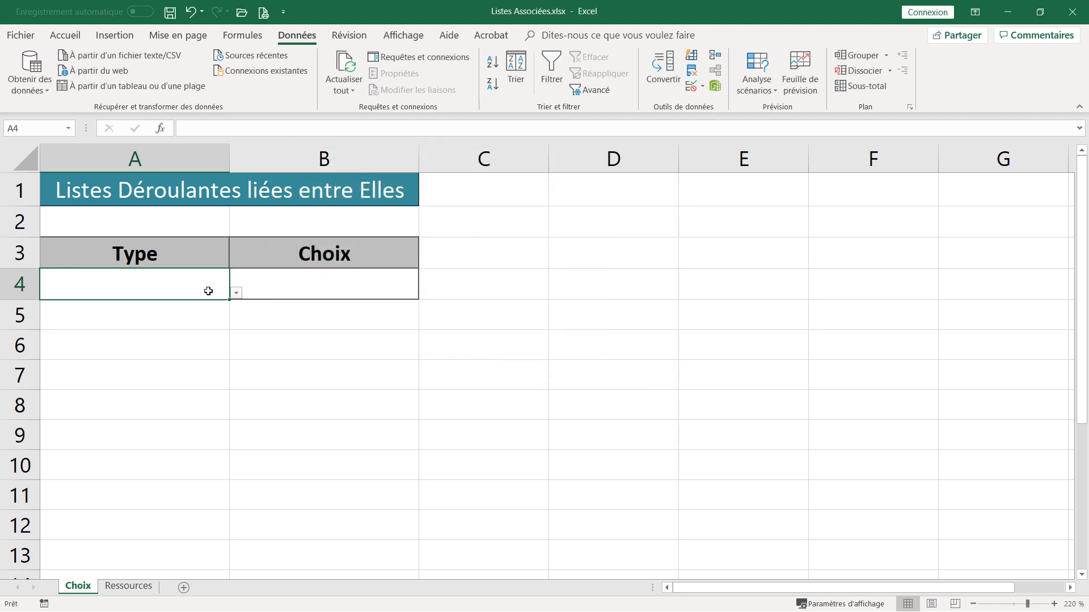
# Step: Check the entries offered by the drop-down list in A4 without choosing one
pyautogui.click(234, 297)
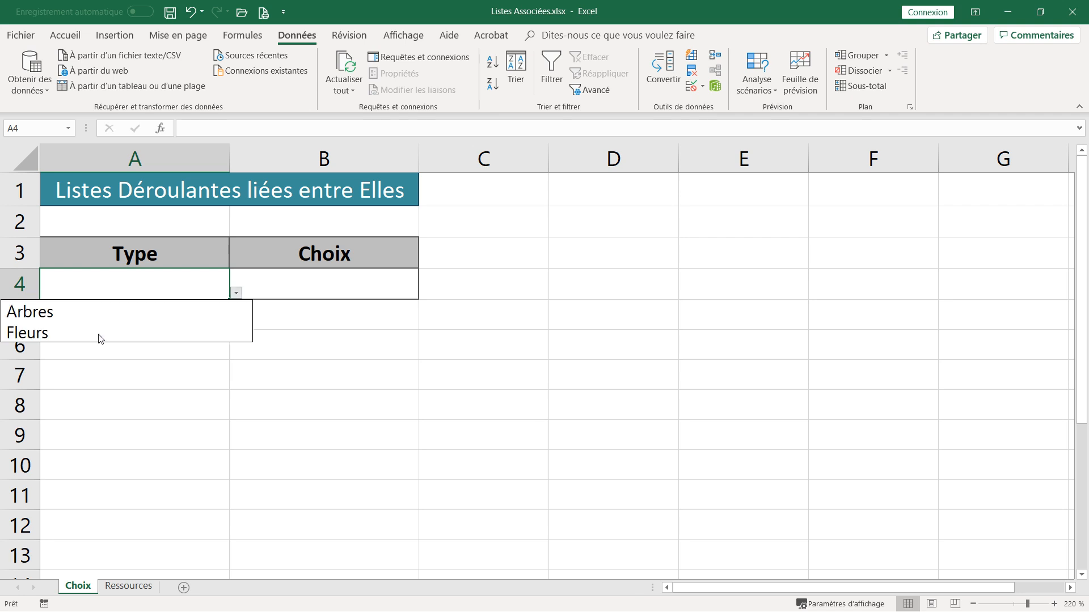
pyautogui.click(326, 285)
pyautogui.click(343, 276)
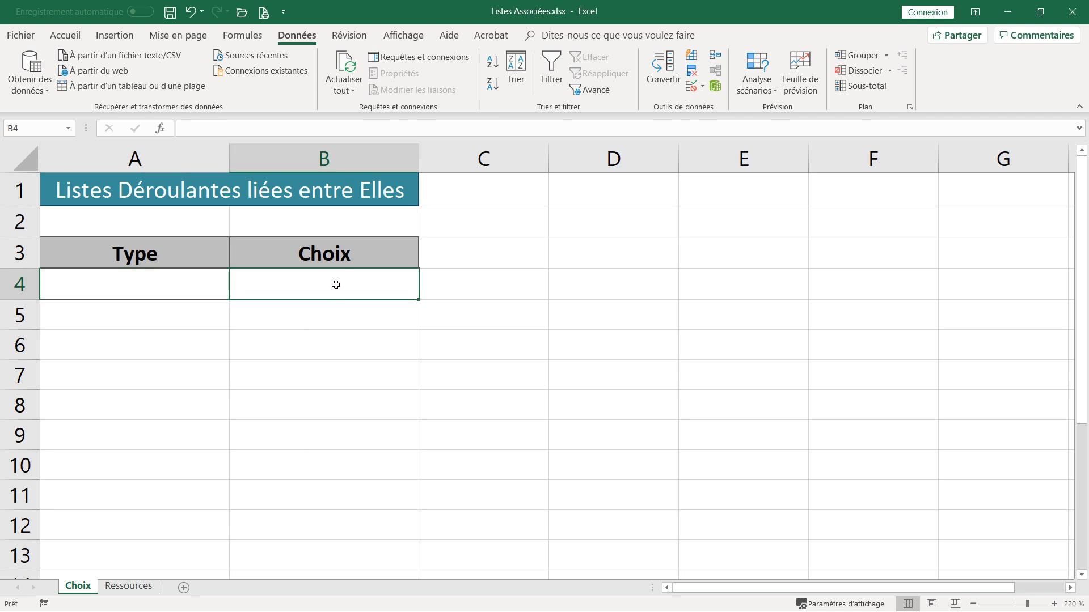
pyautogui.click(154, 292)
pyautogui.click(236, 292)
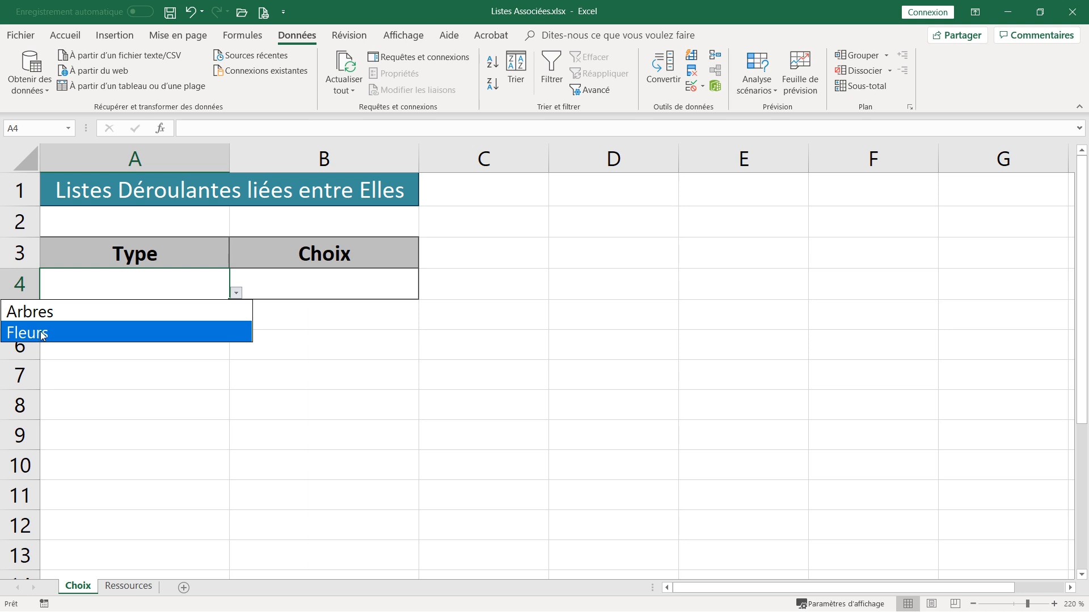
pyautogui.press('Escape')
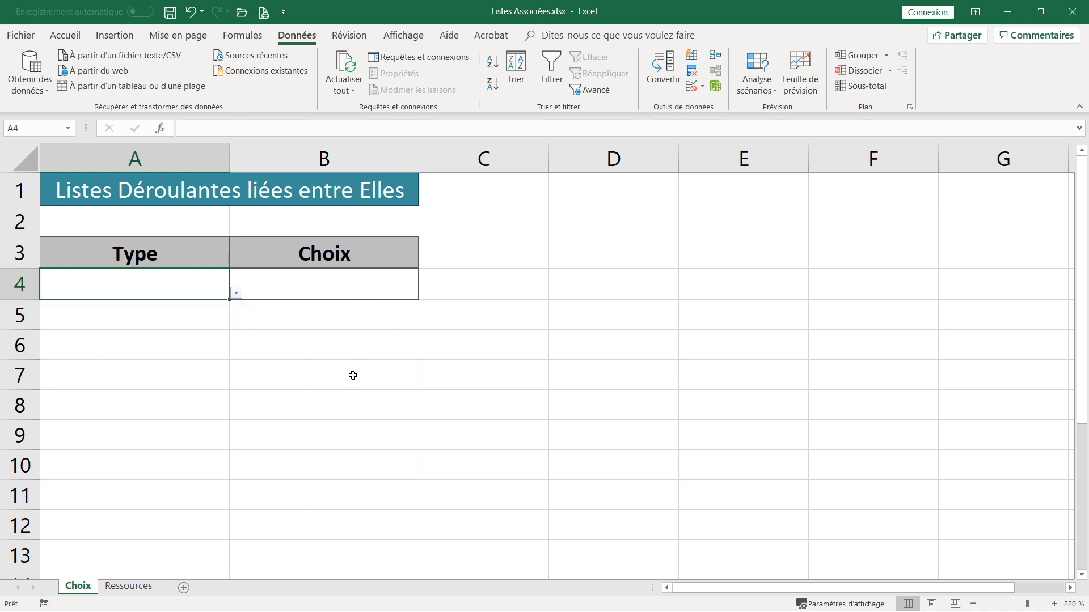
# Step: Restrict cell B4 to a drop-down list with the source =indirect($A$4) and accept that source as entered
pyautogui.click(354, 283)
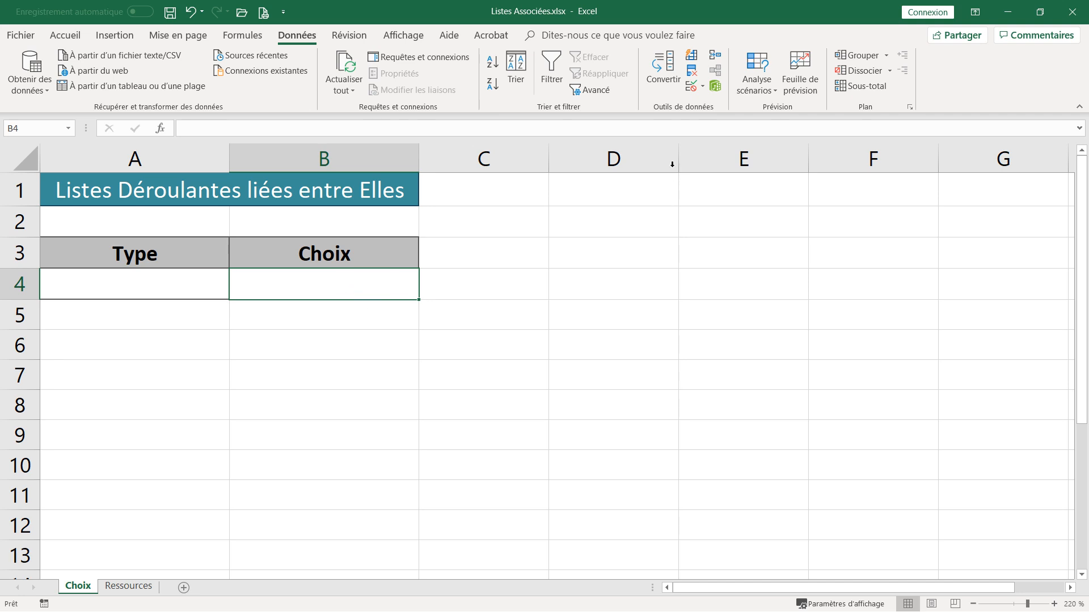
pyautogui.click(699, 87)
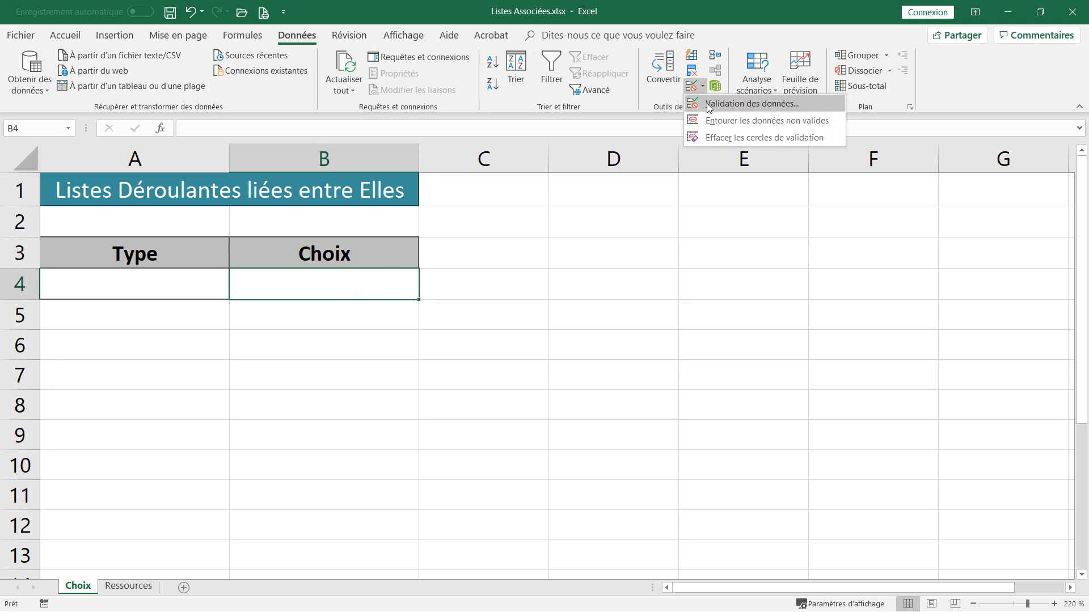
pyautogui.click(708, 104)
pyautogui.click(333, 226)
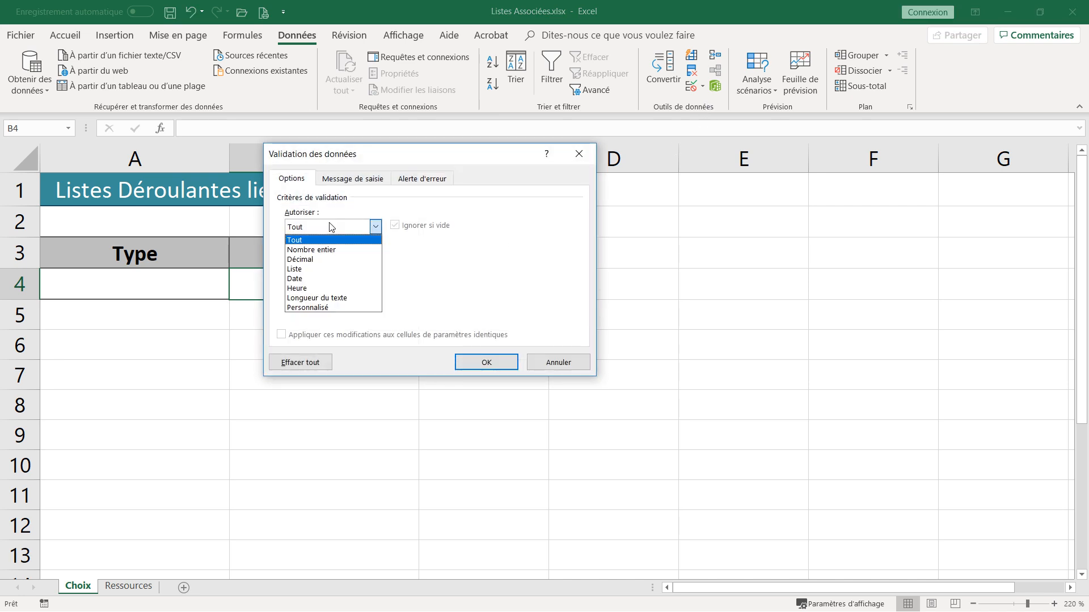
pyautogui.click(319, 269)
pyautogui.click(307, 285)
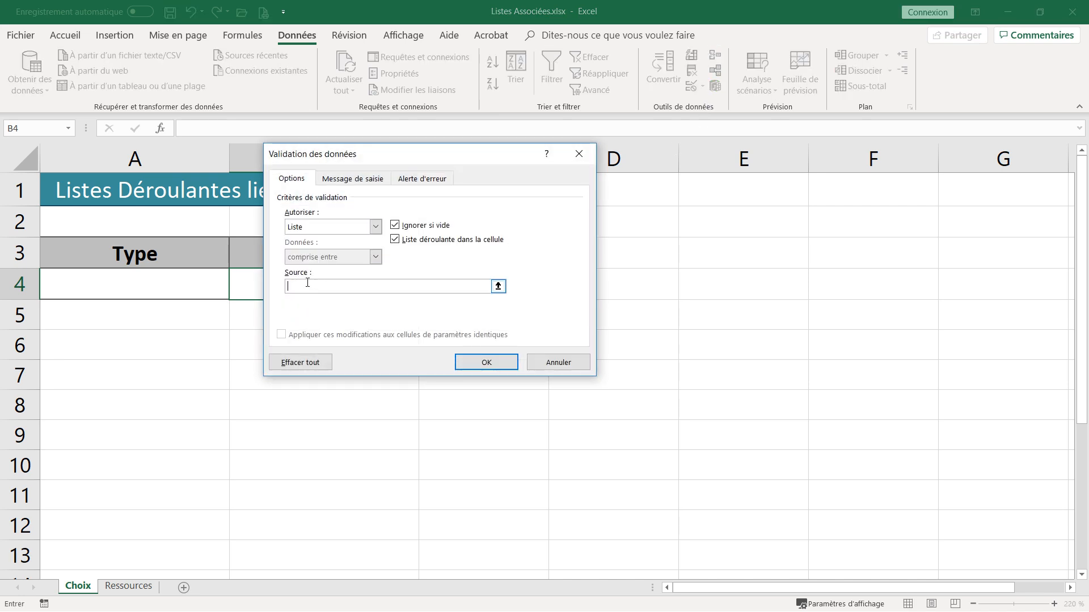
pyautogui.write('=indirect(')
pyautogui.click(159, 286)
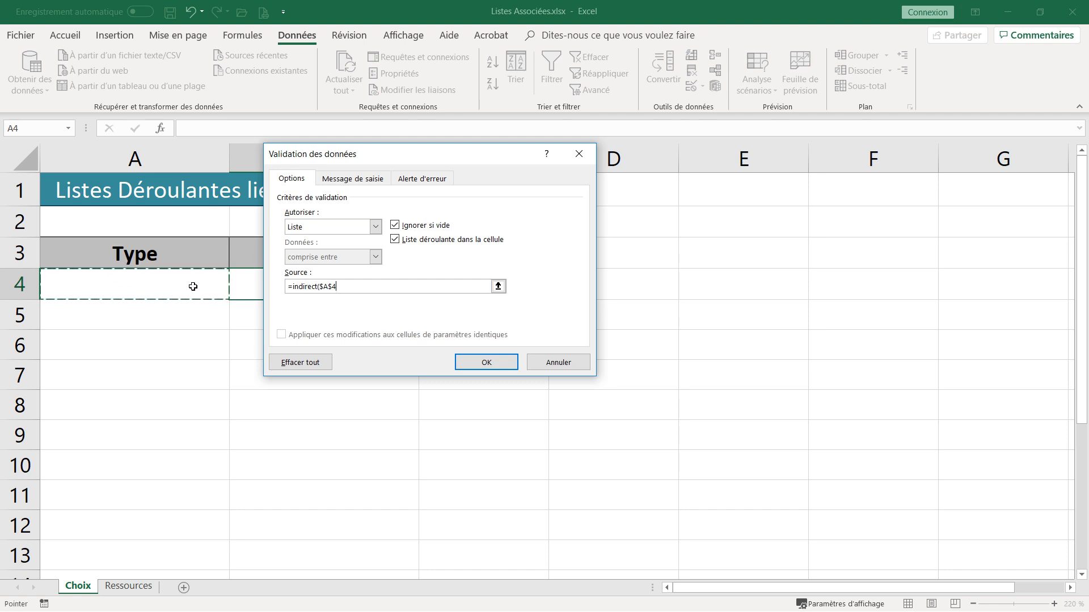
pyautogui.click(361, 285)
pyautogui.click(491, 364)
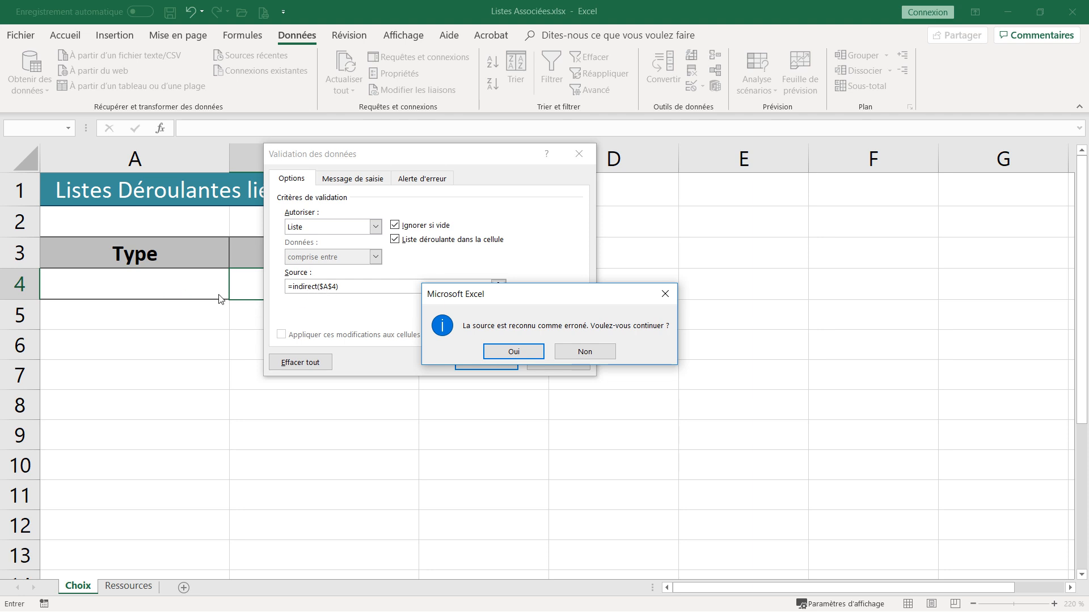
pyautogui.click(519, 350)
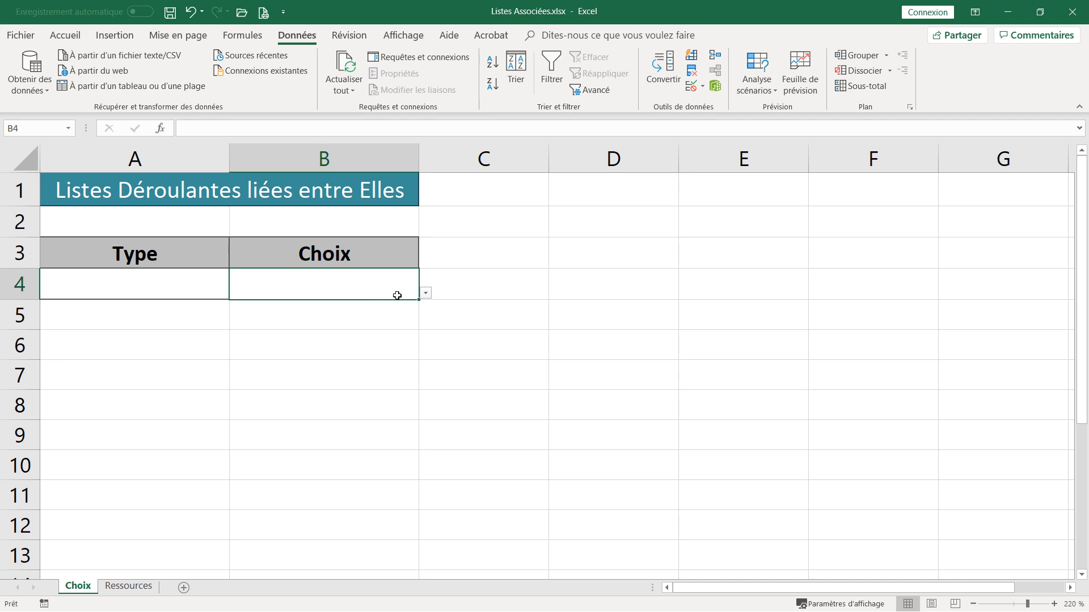
# Step: Choose Arbres as the type in A4 and check the choices offered by the list in B4
pyautogui.click(189, 282)
pyautogui.click(236, 292)
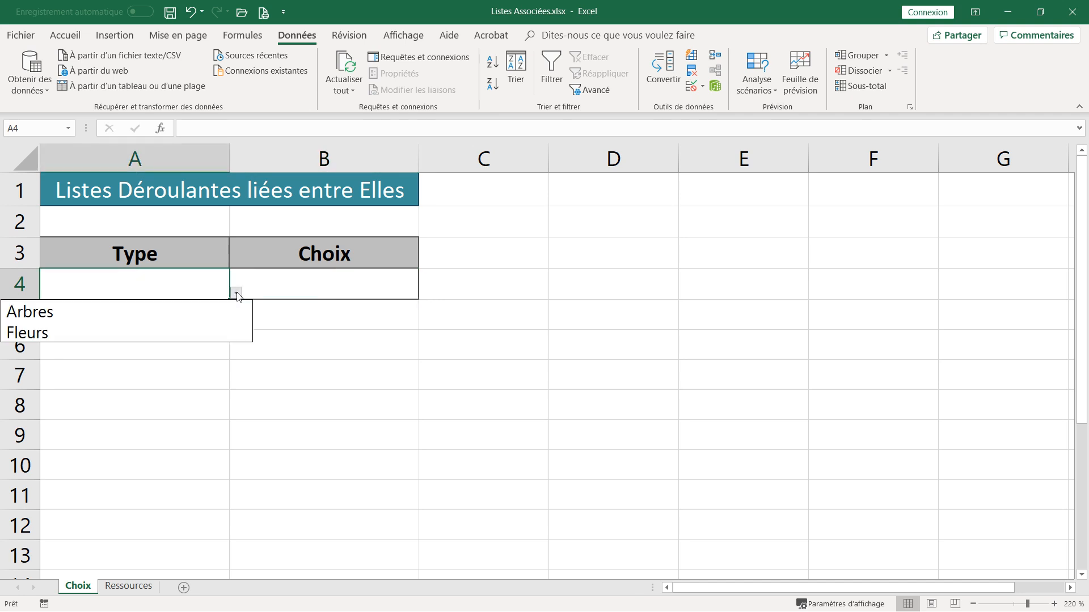
pyautogui.click(36, 317)
pyautogui.click(338, 294)
pyautogui.click(426, 294)
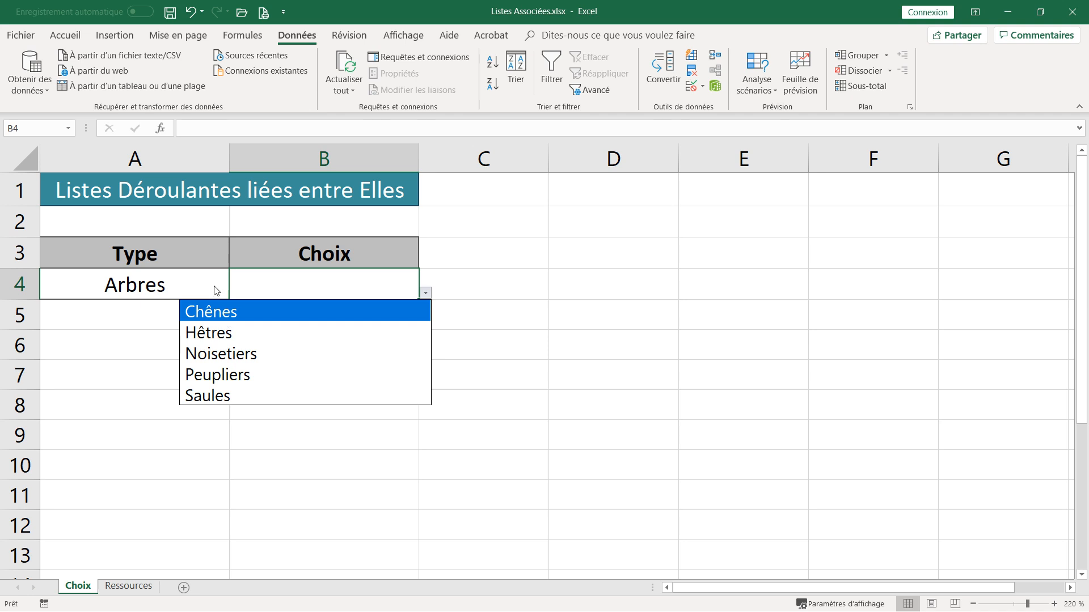
pyautogui.press('Escape')
# Step: Choose Fleurs as the type in A4 and check the choices offered by the list in B4
pyautogui.click(170, 278)
pyautogui.click(236, 293)
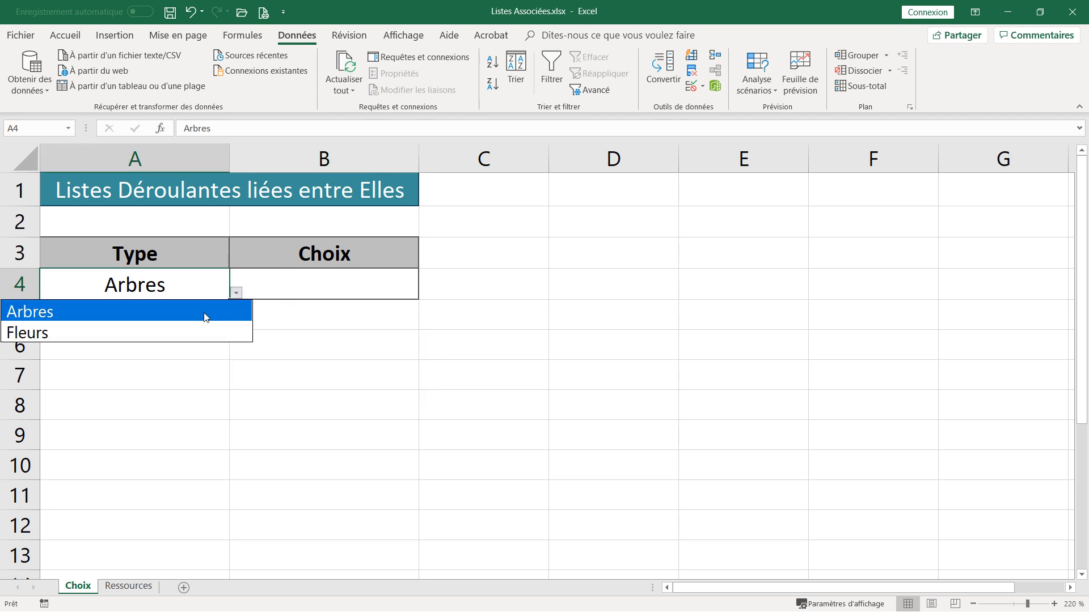
pyautogui.click(189, 339)
pyautogui.click(337, 288)
pyautogui.click(425, 294)
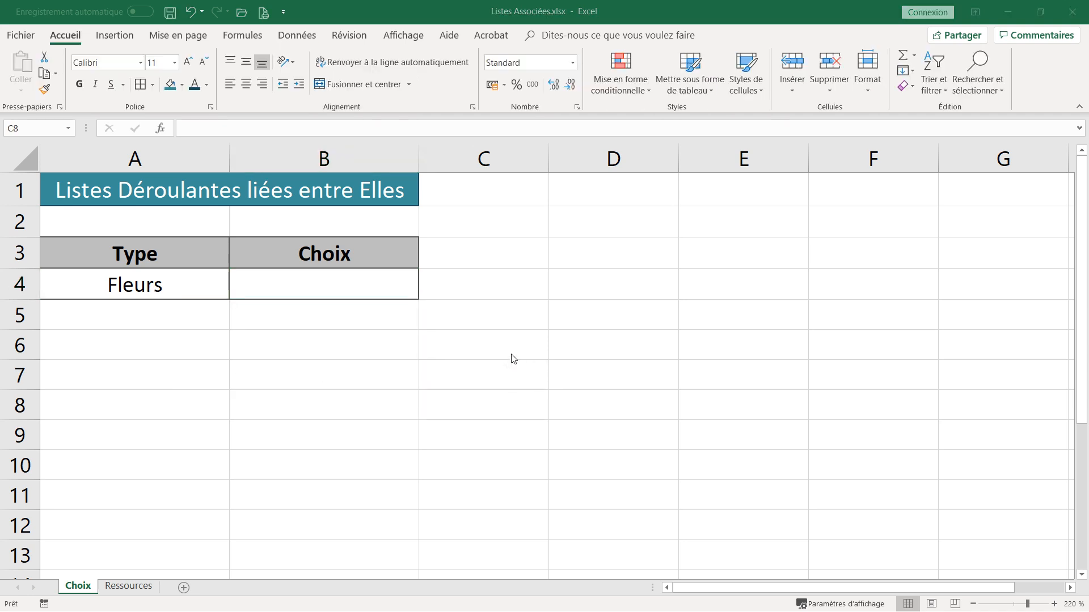
pyautogui.click(506, 397)
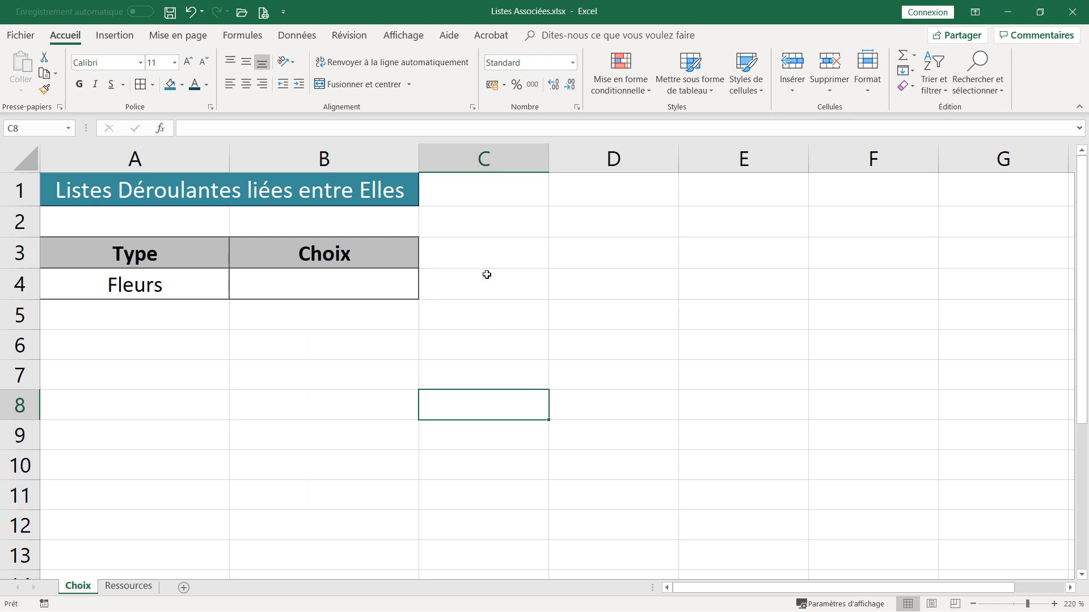
# Step: Enter the header Couleurs Roses in C3 and fit the width of column C to it
pyautogui.click(479, 257)
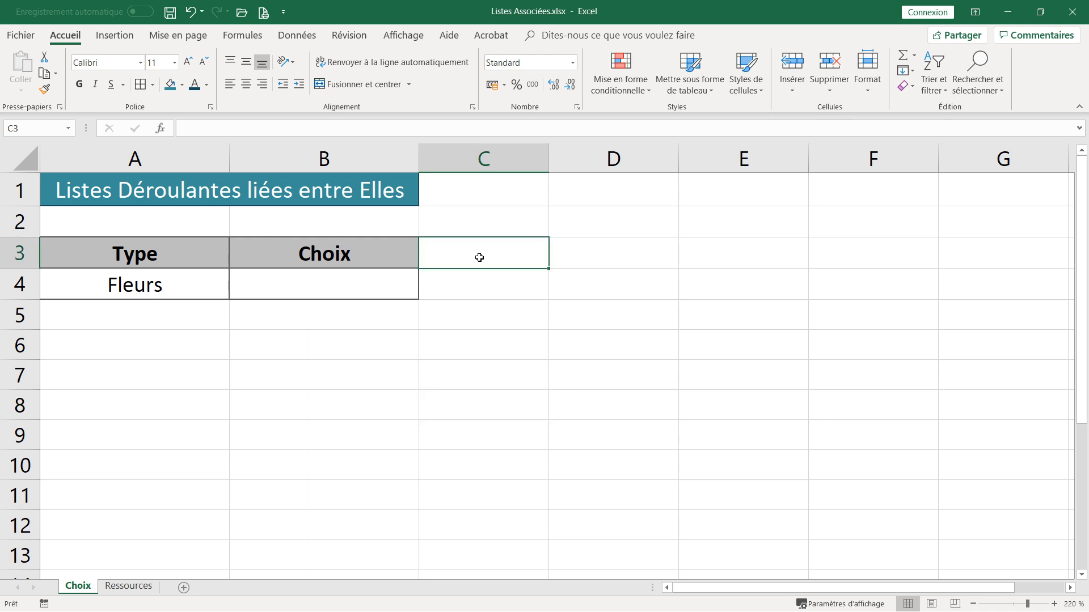
pyautogui.write('Couleurs')
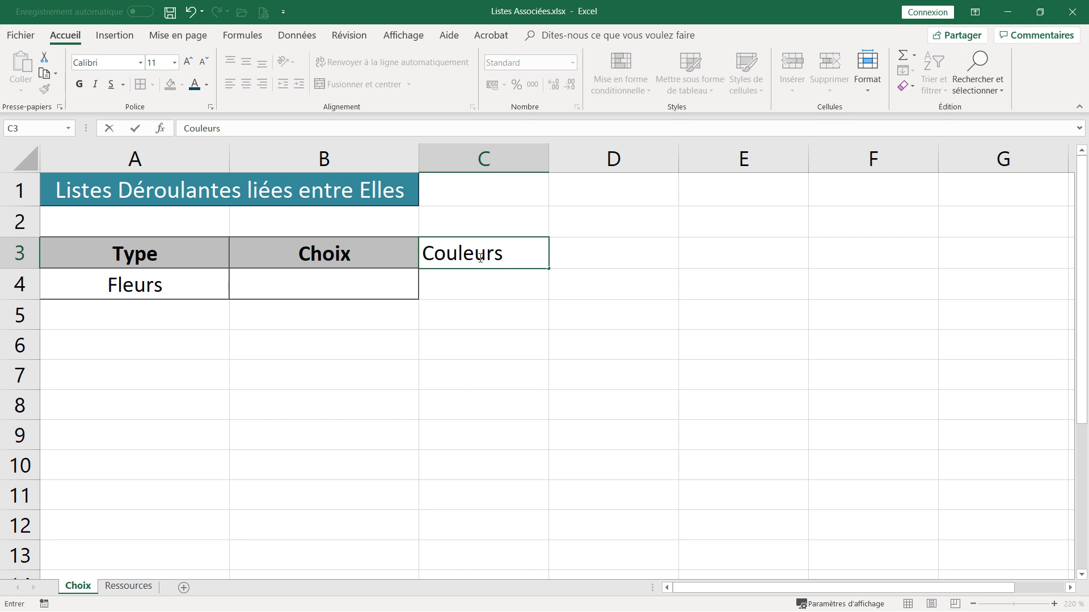
pyautogui.write(' Roses')
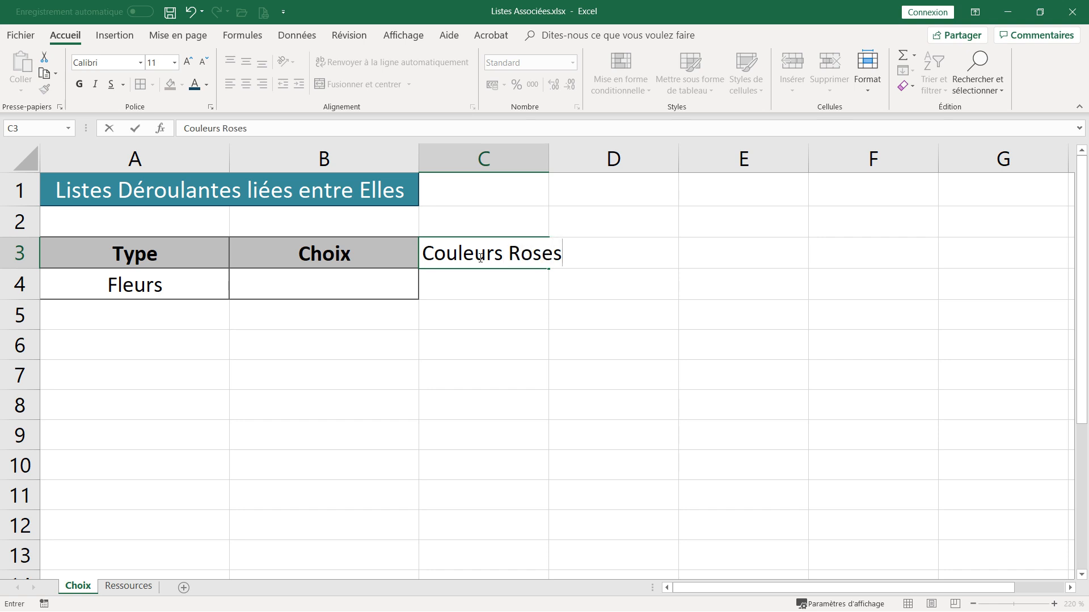
pyautogui.press('Return')
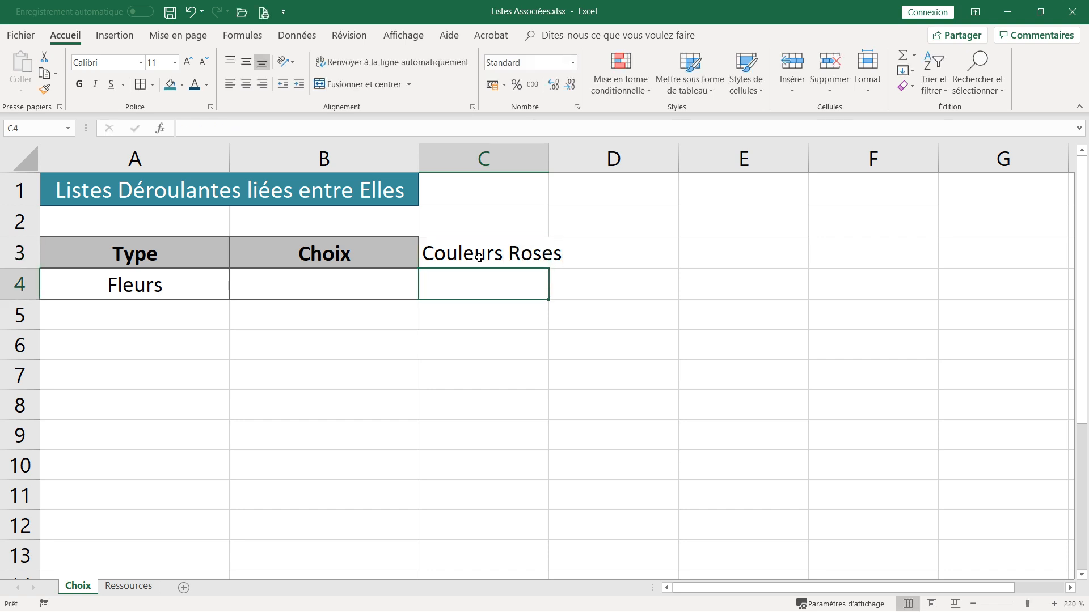
pyautogui.doubleClick(549, 149)
# Step: Change the header in C3 to Couleurs des Roses and refit the width of column C
pyautogui.doubleClick(493, 255)
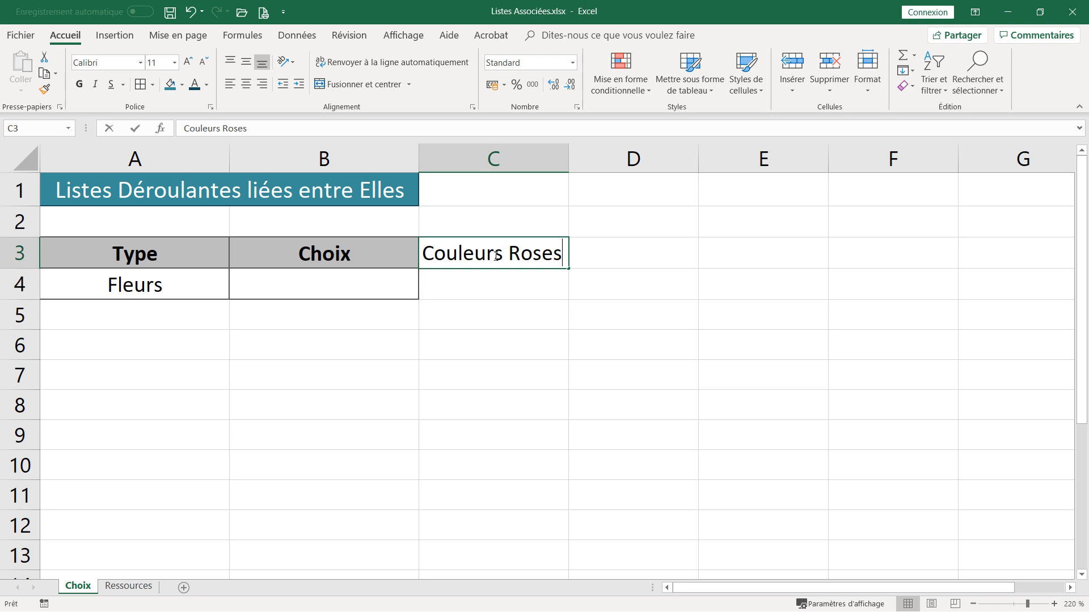
pyautogui.click(226, 129)
pyautogui.write('des')
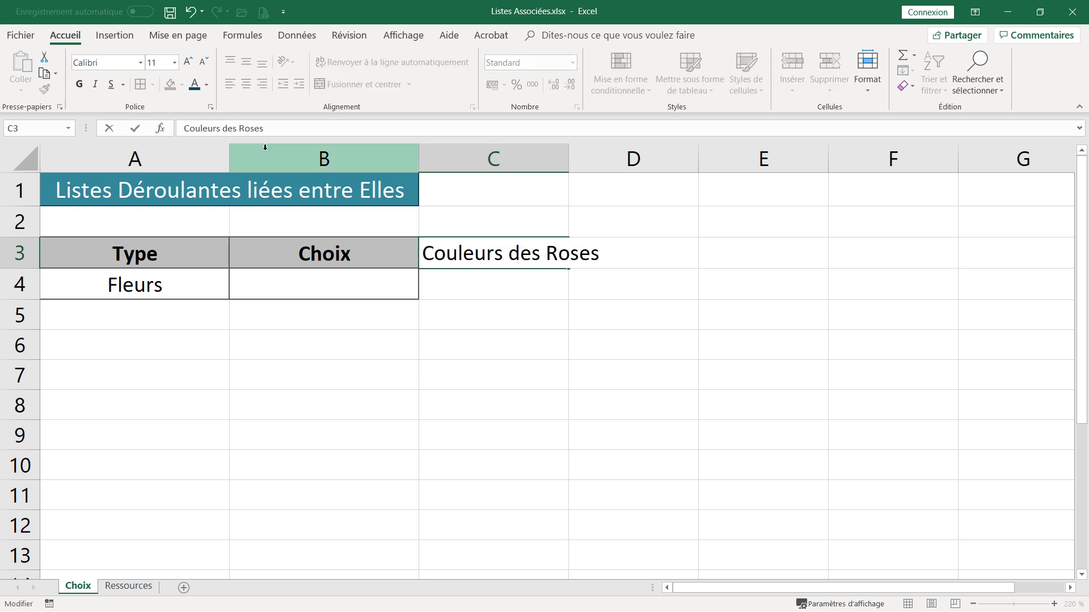
pyautogui.doubleClick(570, 164)
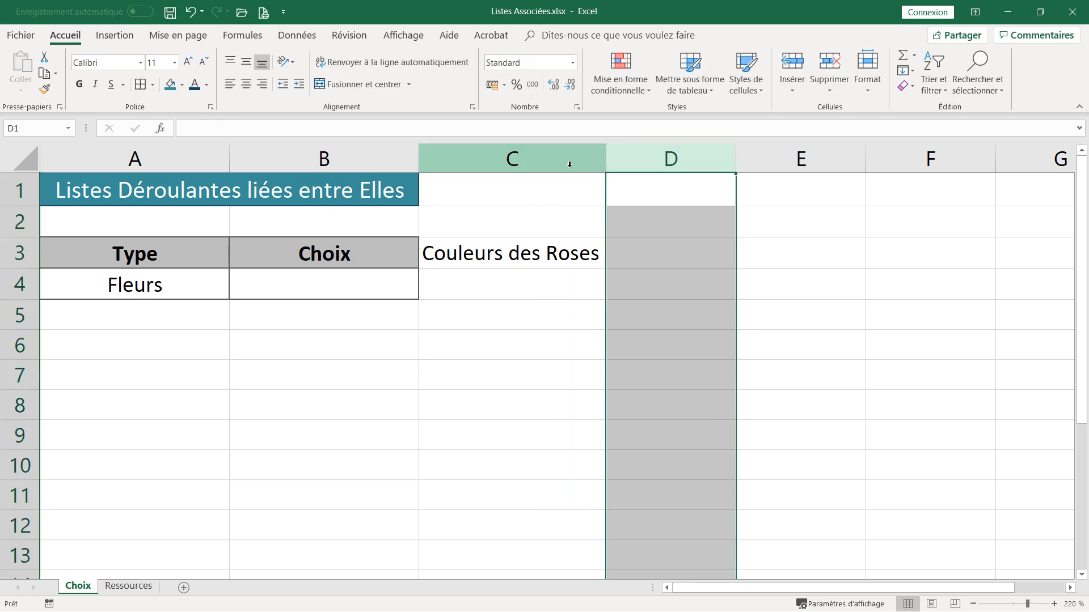
pyautogui.click(494, 349)
# Step: Copy the formatting of the Choix header in B3 onto the header in C3
pyautogui.click(350, 262)
pyautogui.moveTo(356, 289); pyautogui.dragTo(340, 286)
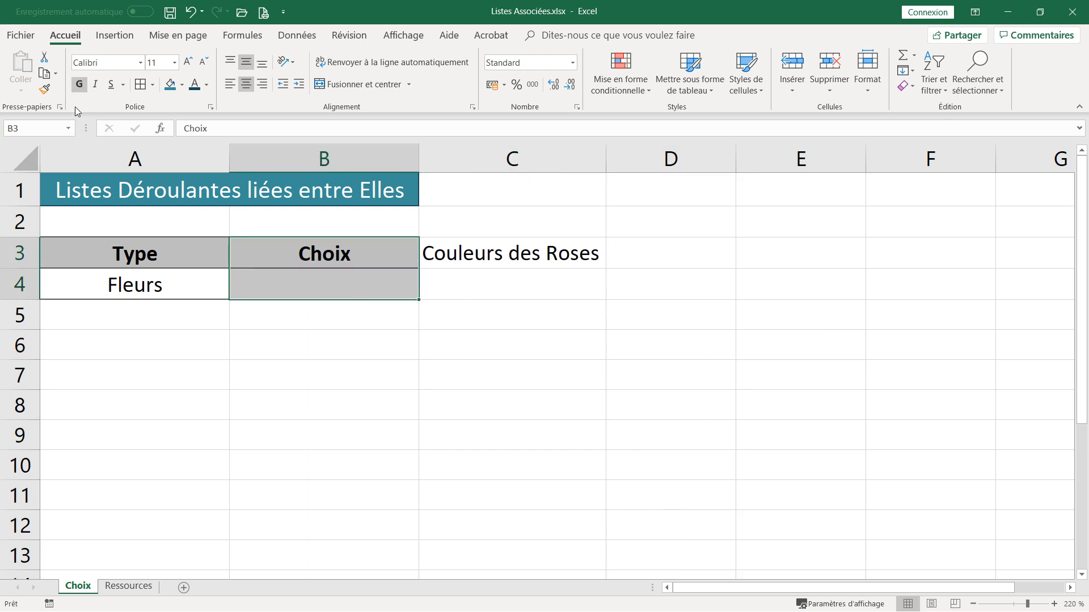
pyautogui.click(265, 249)
pyautogui.click(45, 89)
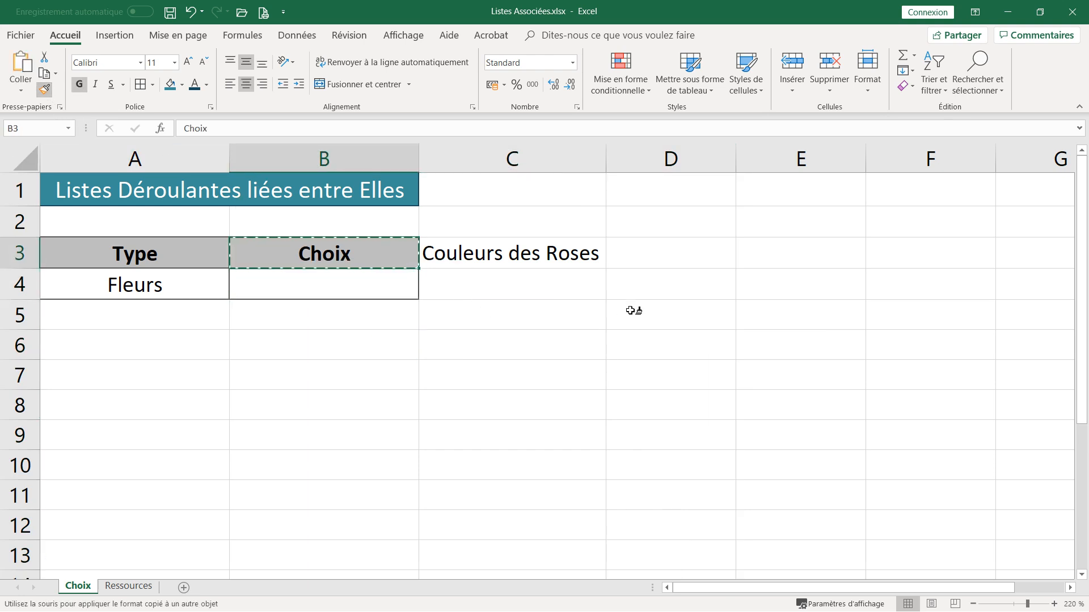
pyautogui.click(549, 245)
pyautogui.click(544, 313)
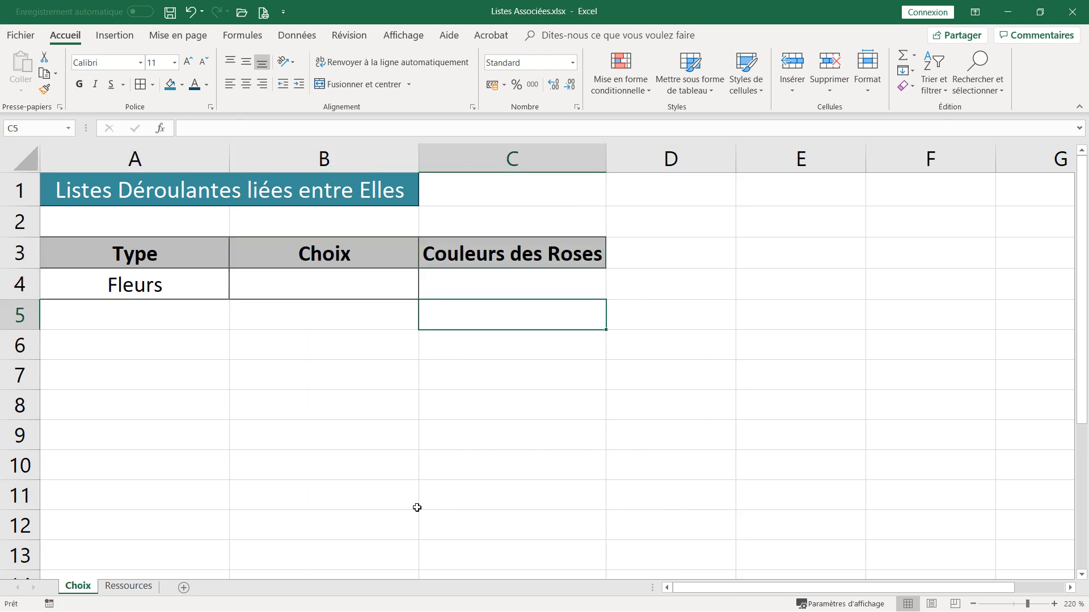
# Step: On the Ressources sheet, enter the header Couleurs in G1 with Rouge, Jaune and Blanche listed below it in G2:G4
pyautogui.click(130, 587)
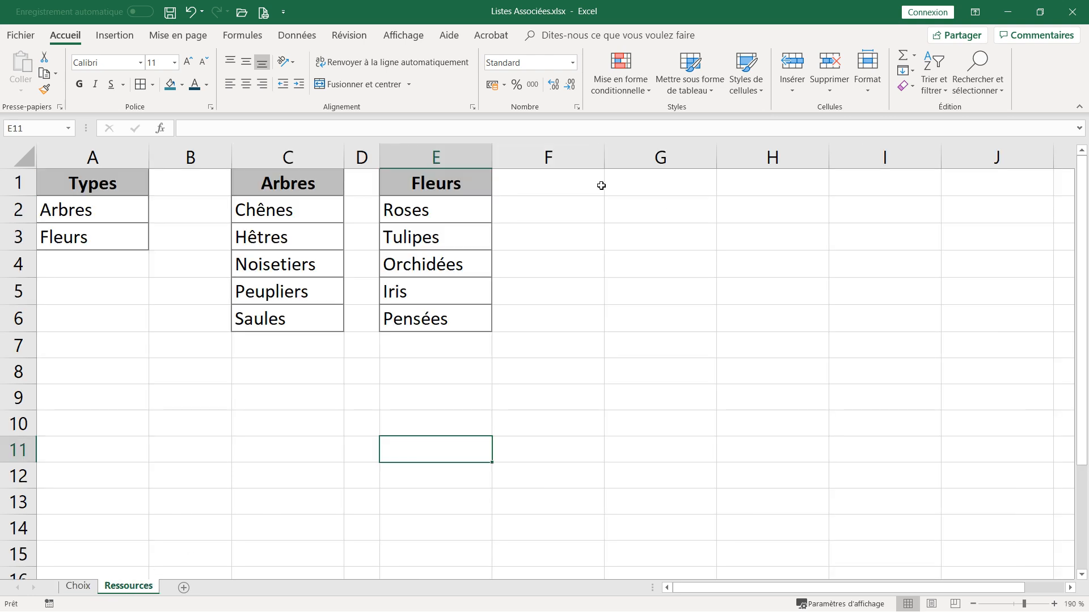
pyautogui.click(624, 187)
pyautogui.write('Couleurs')
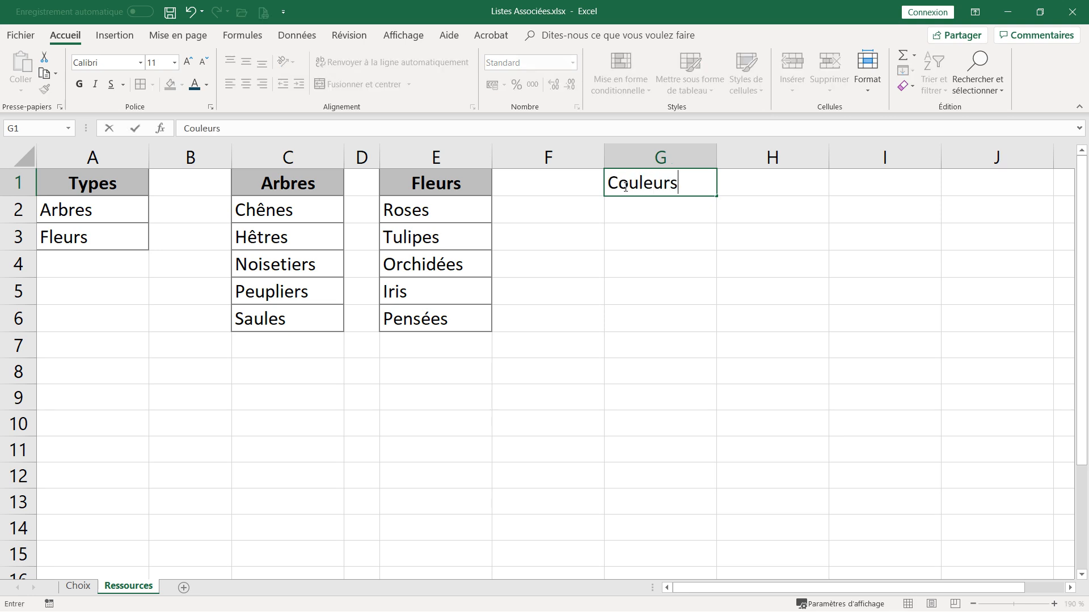
pyautogui.press('Return')
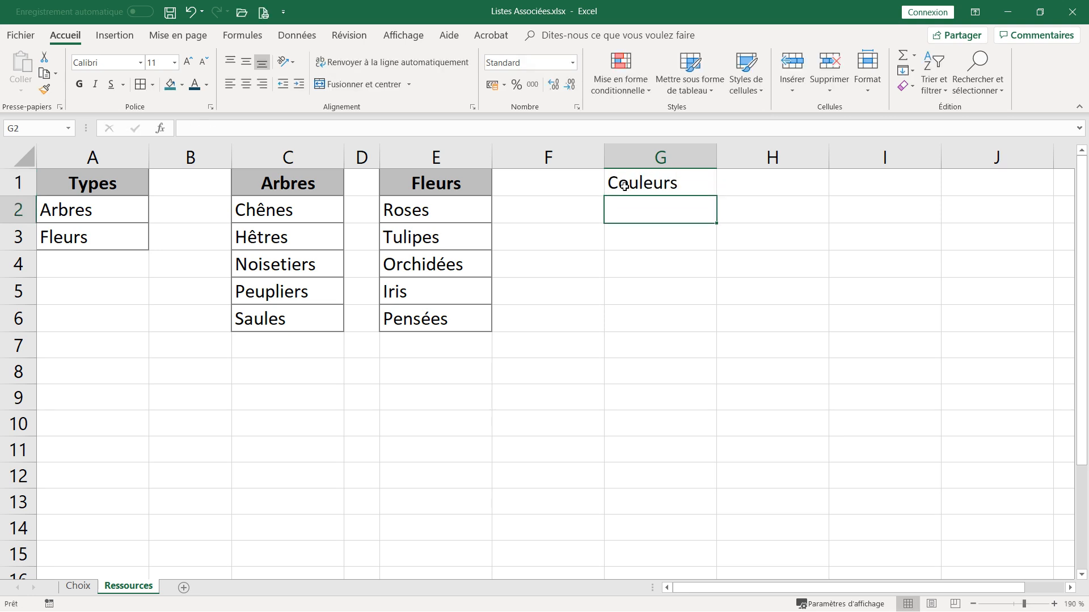
pyautogui.write('Rouges')
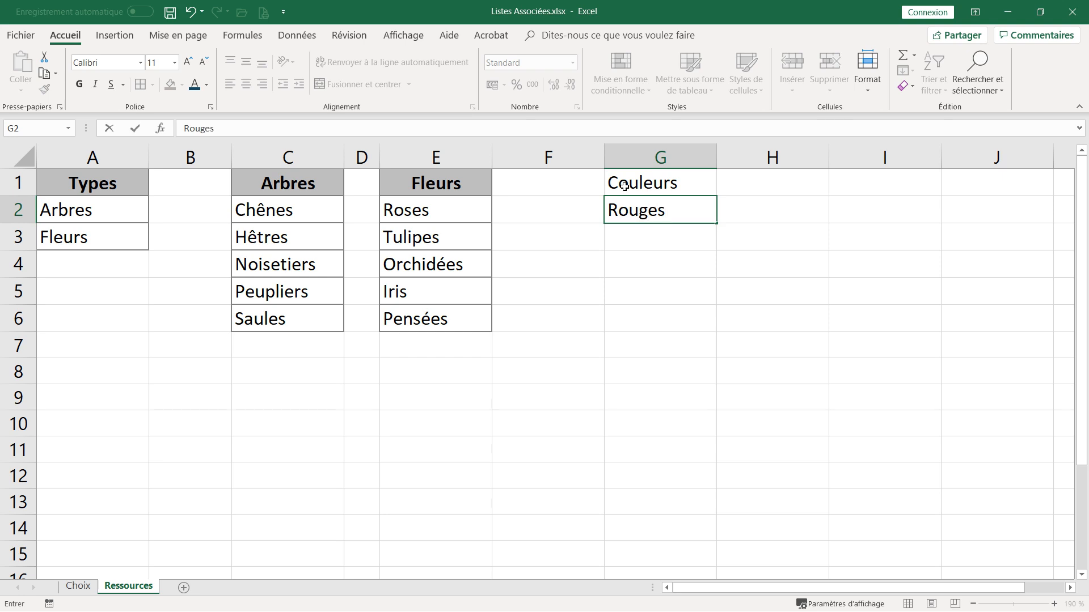
pyautogui.press('BackSpace')
pyautogui.press('Return')
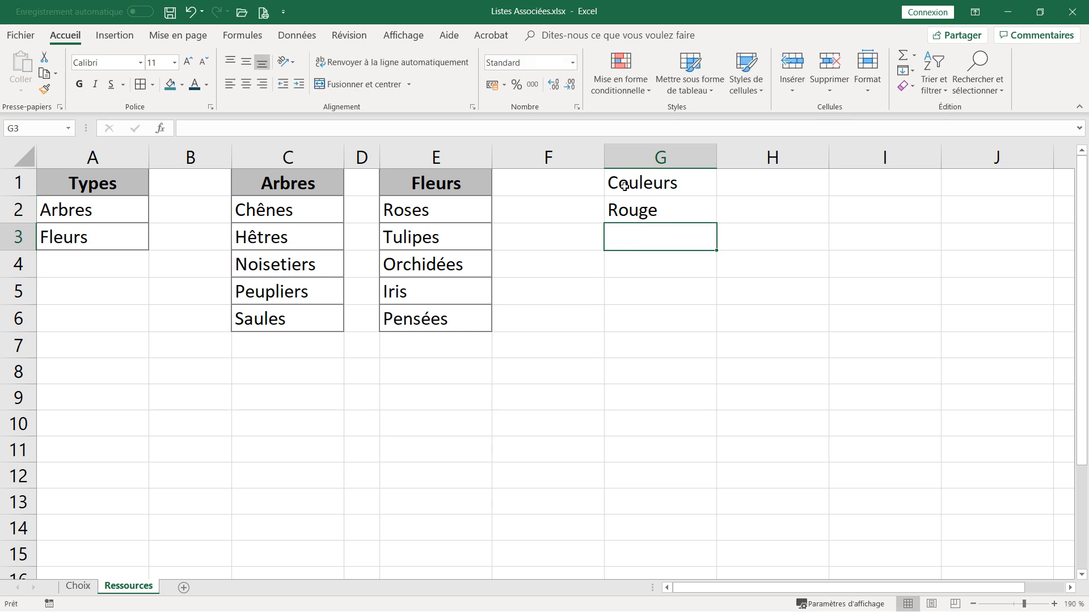
pyautogui.write('Ha')
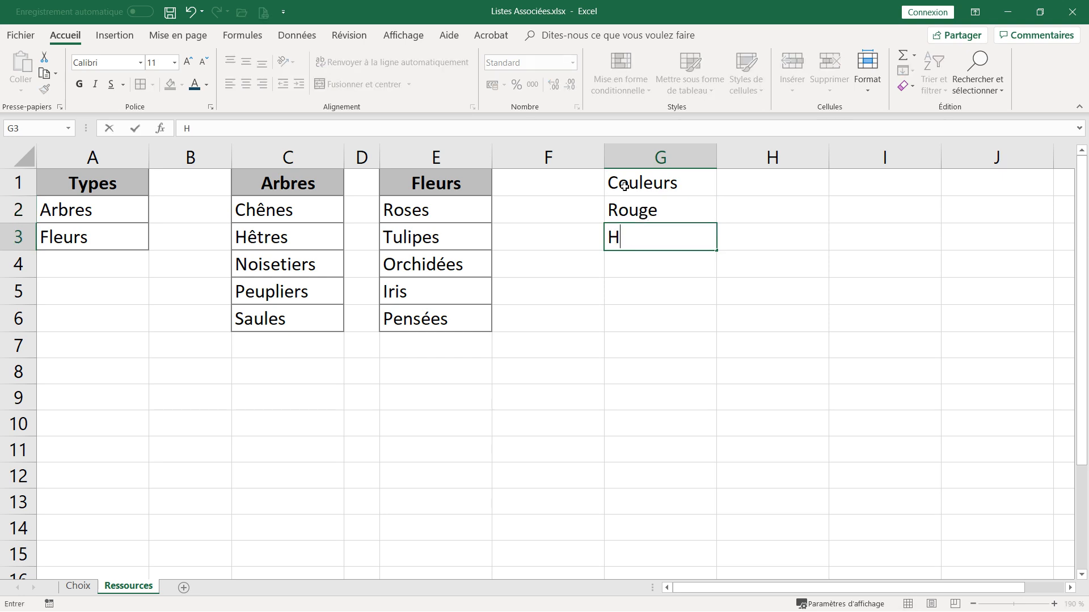
pyautogui.press('BackSpace')
pyautogui.press('BackSpace')
pyautogui.write('Jaune')
pyautogui.press('Return')
pyautogui.write('Blanche')
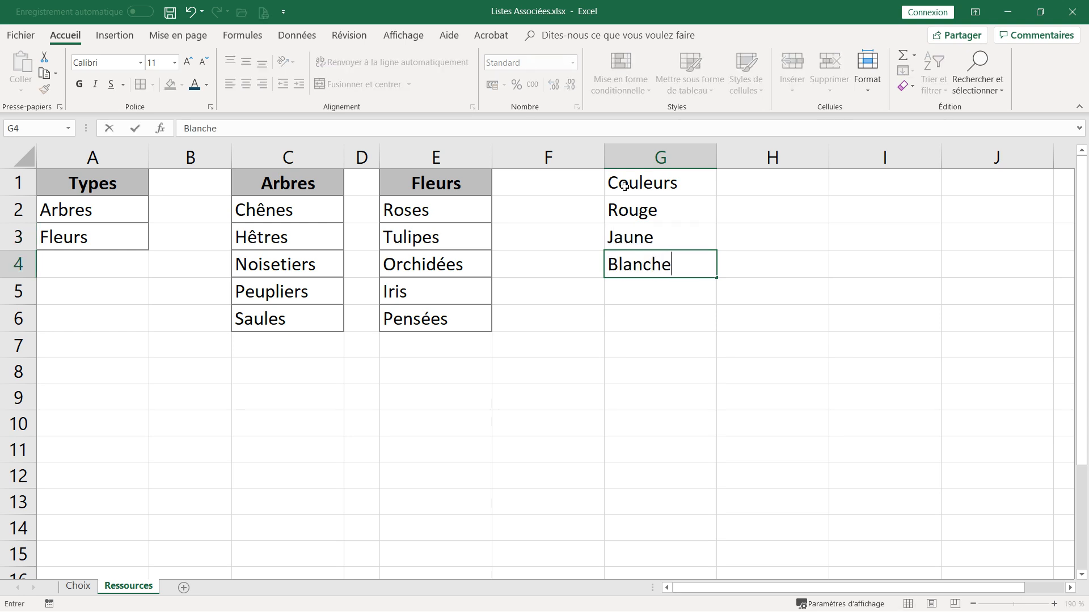
pyautogui.press('Return')
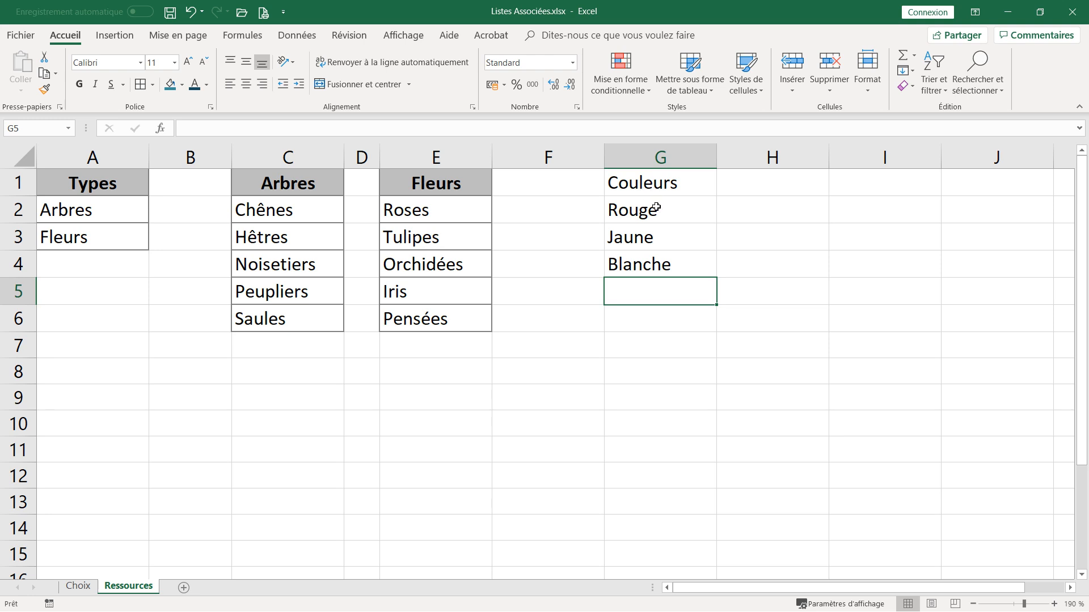
# Step: Name the range of colours G2:G4 as Roses
pyautogui.moveTo(656, 209); pyautogui.dragTo(667, 266)
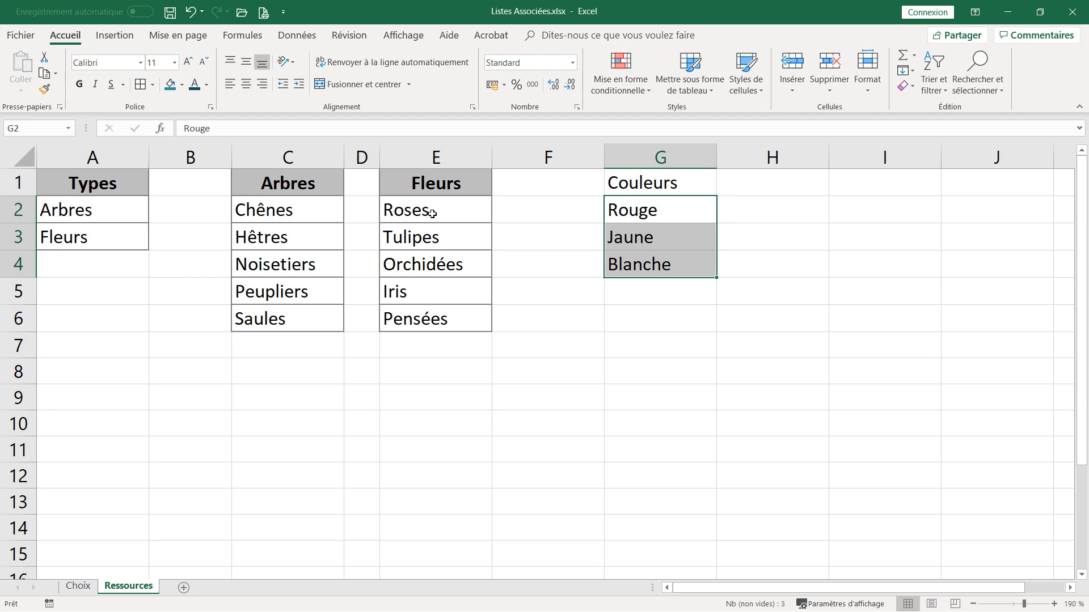
pyautogui.click(21, 128)
pyautogui.write('Roses')
pyautogui.press('Return')
# Step: On the Choix sheet, add list data validation to C4 with the source =indirect($B$4) and accept it despite the source warning
pyautogui.click(76, 586)
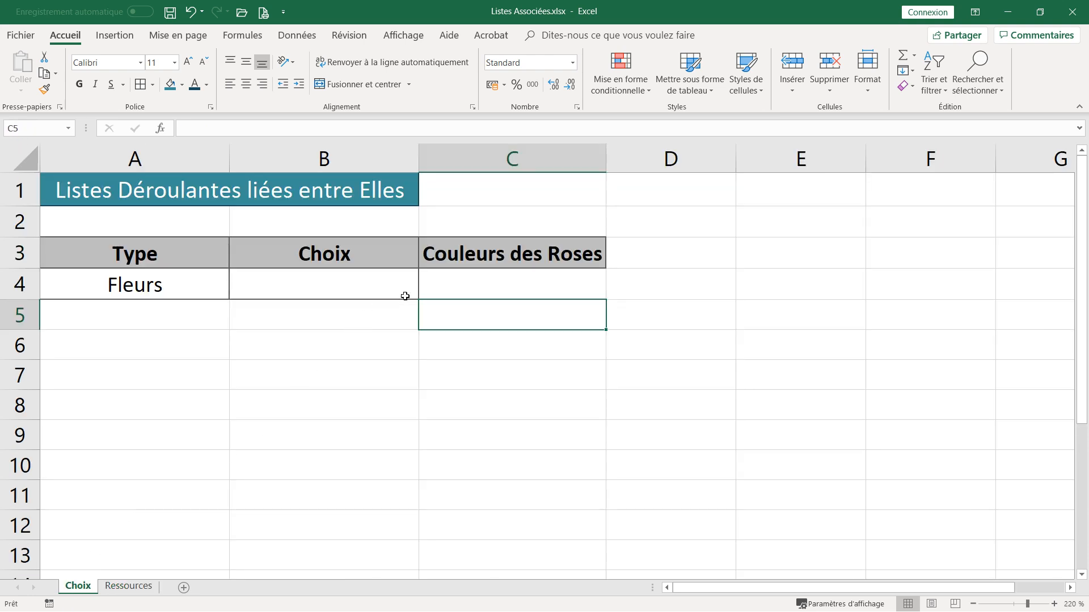
pyautogui.click(522, 285)
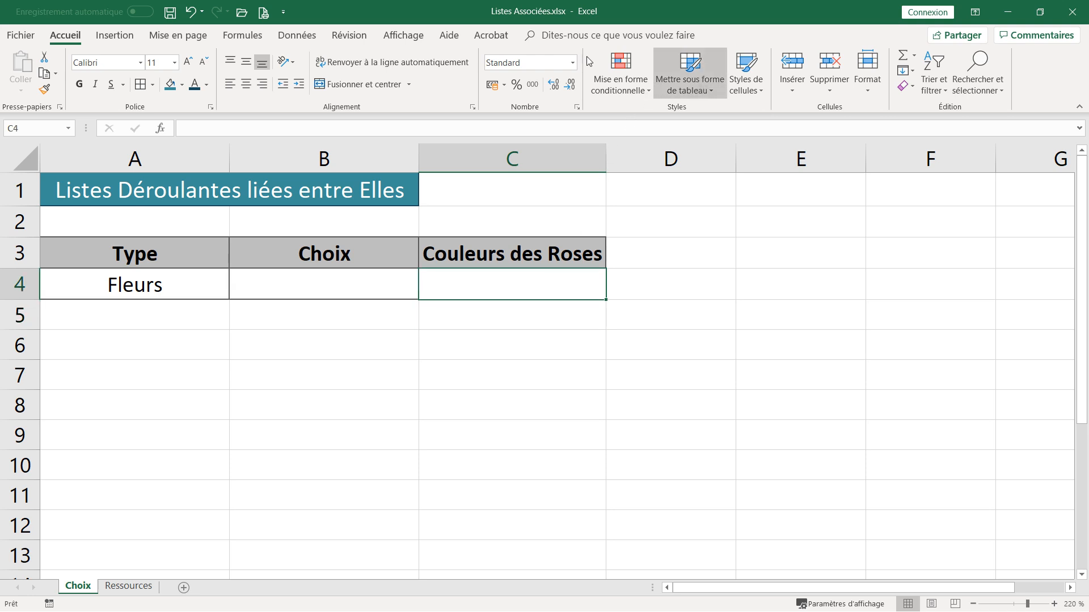
pyautogui.click(296, 36)
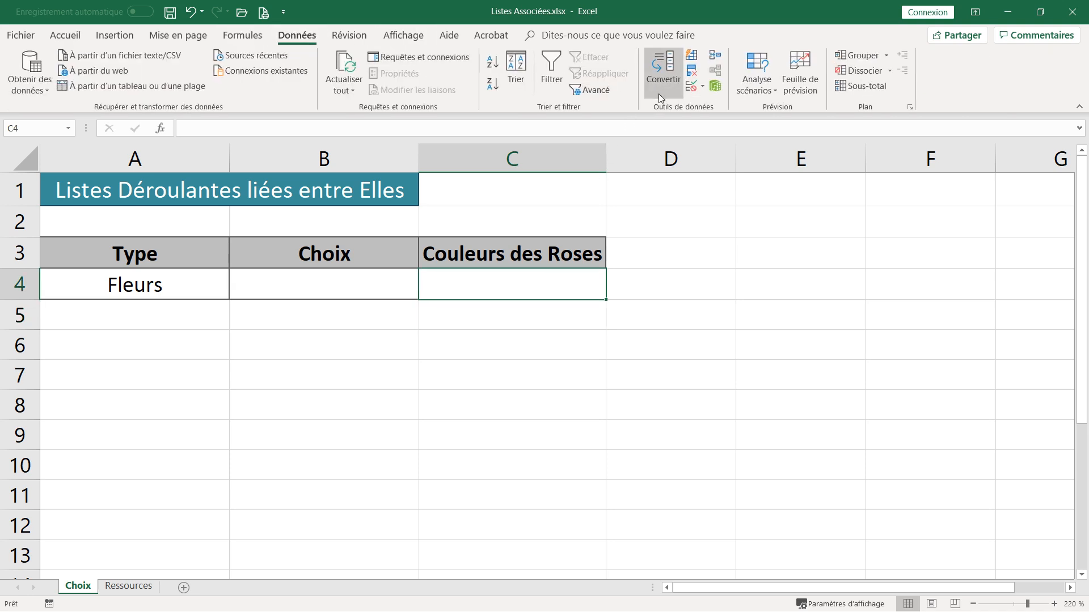
pyautogui.click(702, 87)
pyautogui.click(707, 105)
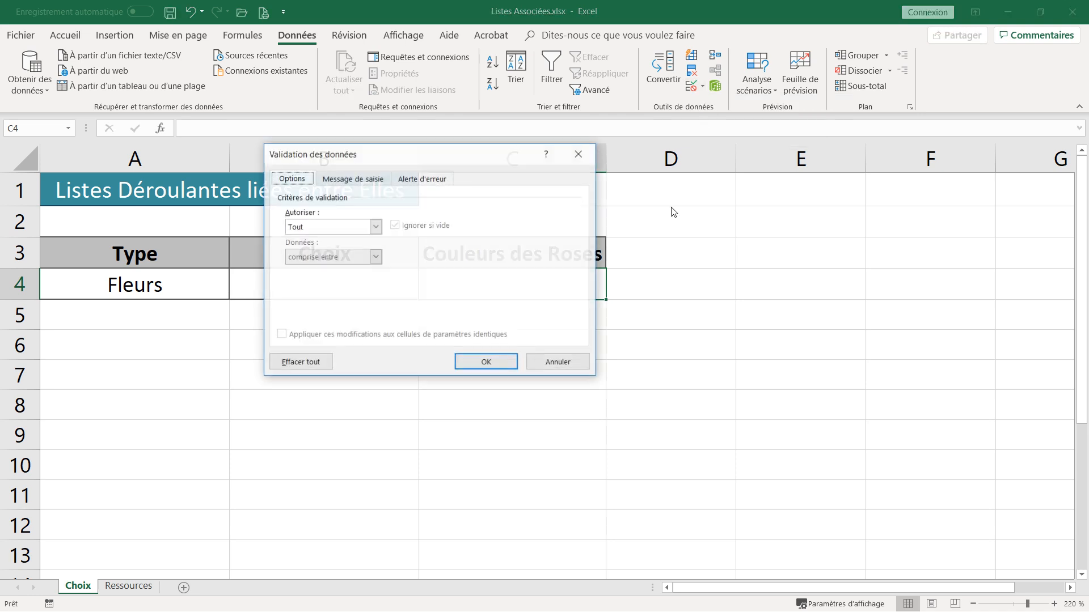
pyautogui.click(335, 229)
pyautogui.click(331, 269)
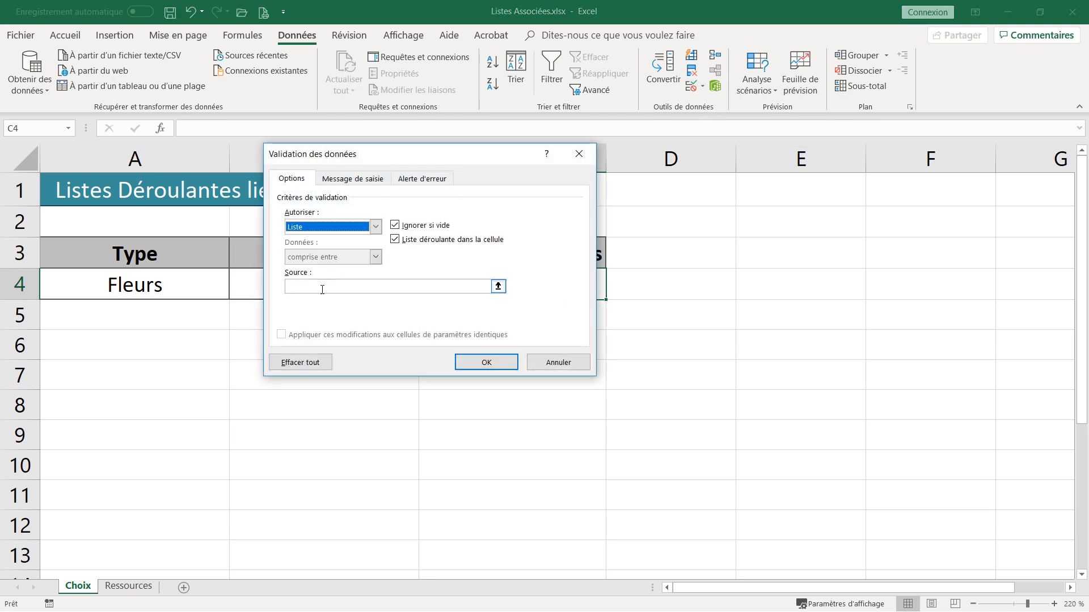
pyautogui.click(320, 289)
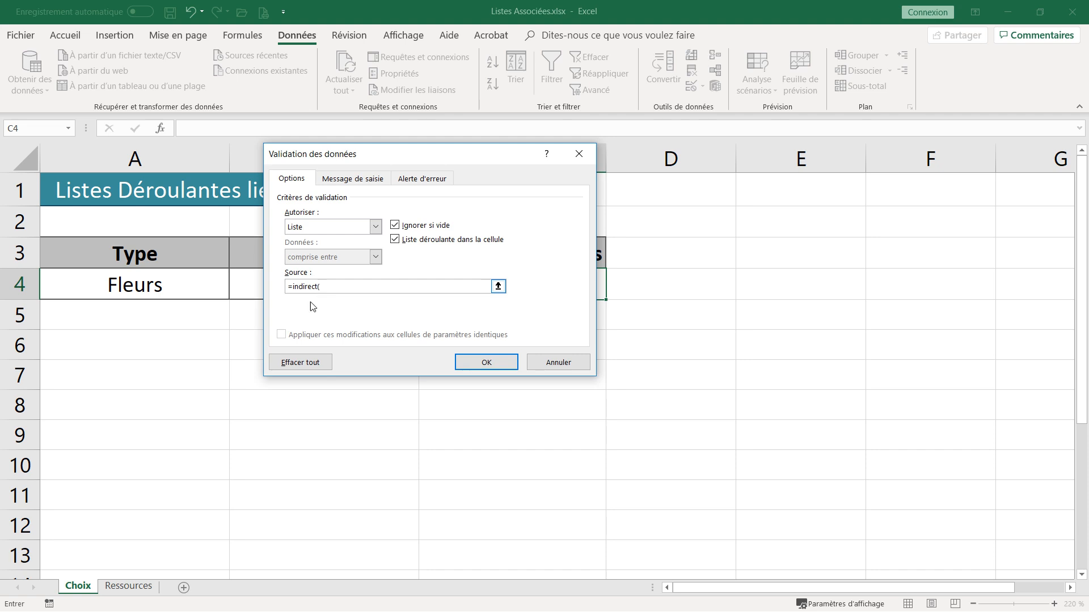
pyautogui.moveTo(363, 158); pyautogui.dragTo(547, 182)
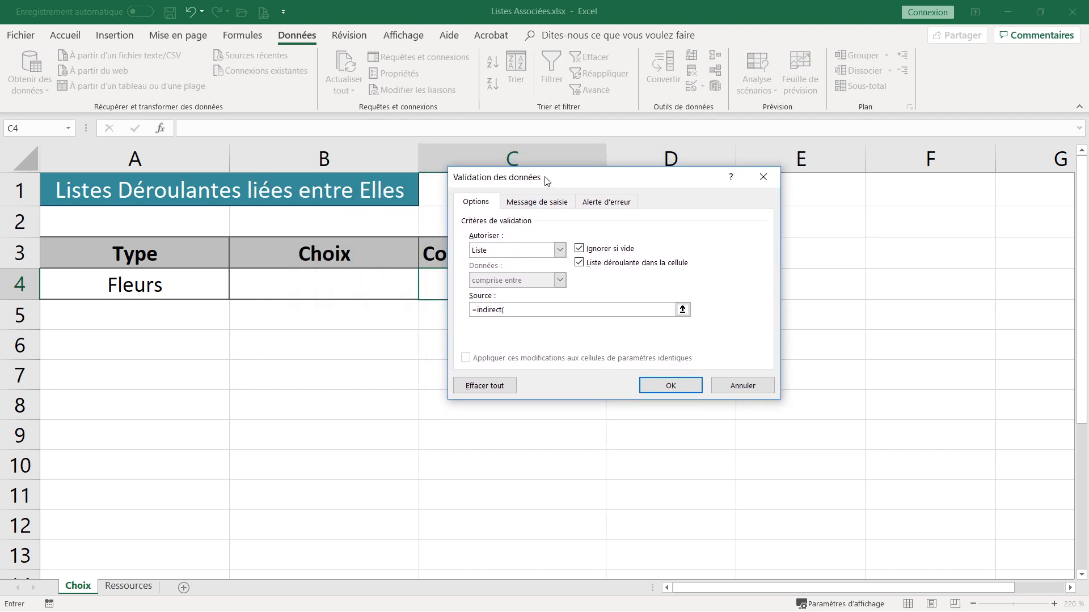
pyautogui.click(343, 287)
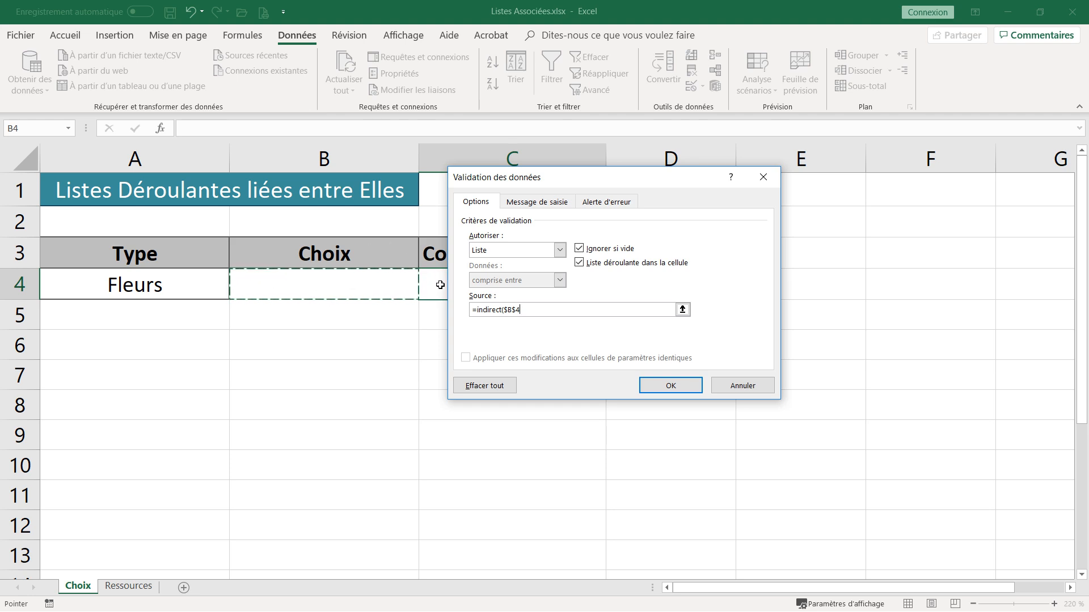
pyautogui.write(')')
pyautogui.click(676, 387)
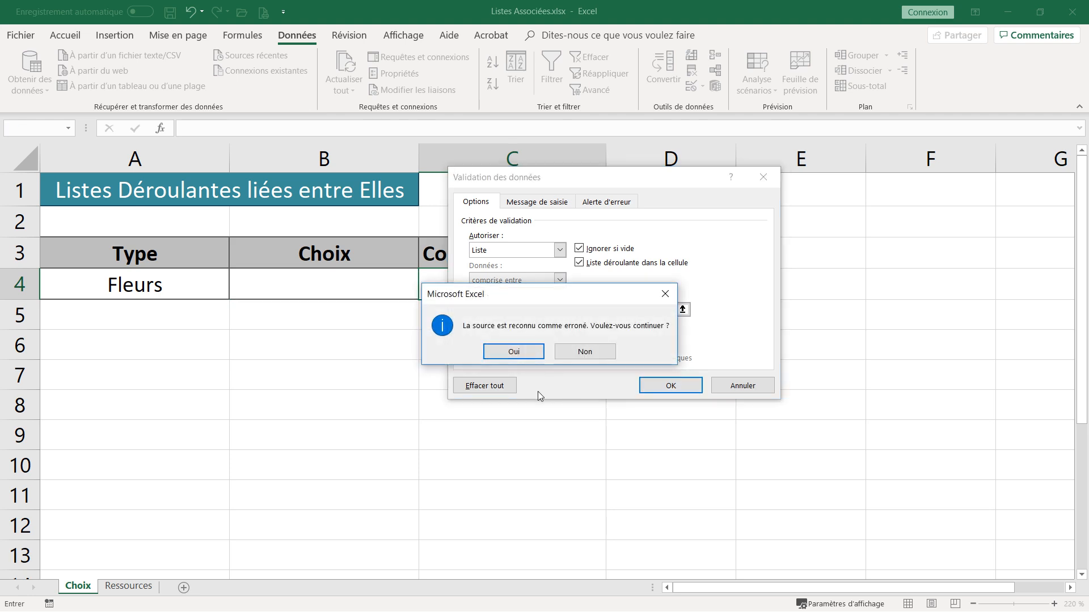
pyautogui.click(520, 353)
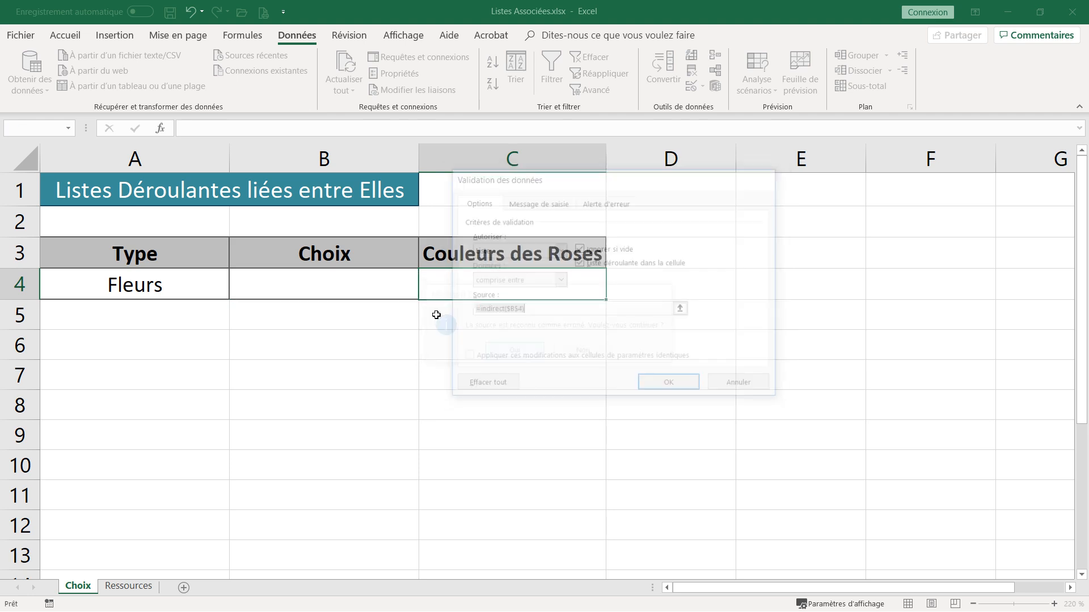
# Step: Choose Iris in B4 and select C4 to test its dependent list
pyautogui.click(274, 288)
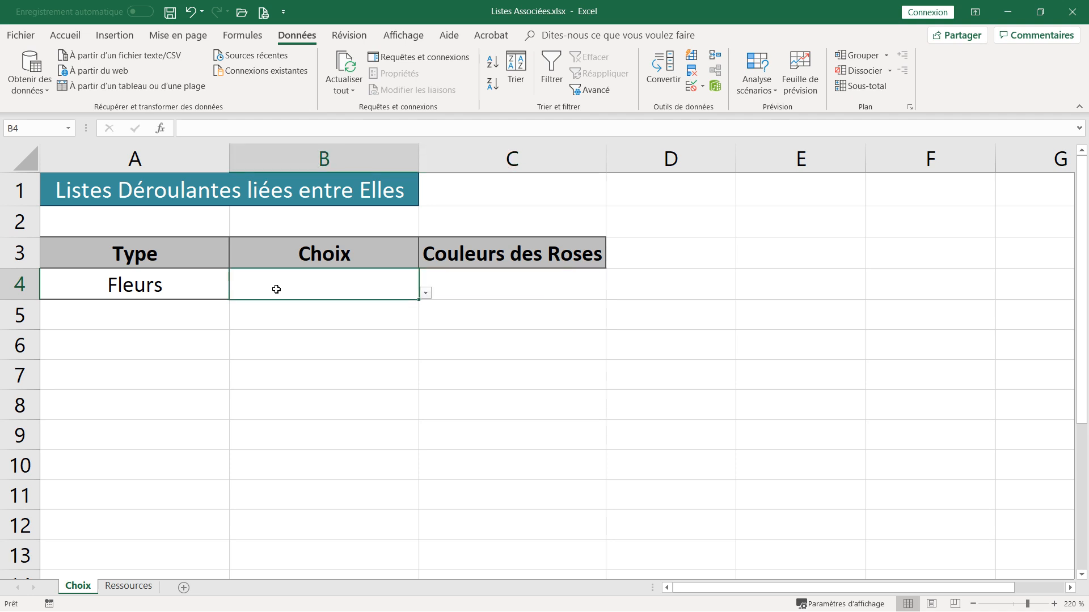
pyautogui.click(425, 293)
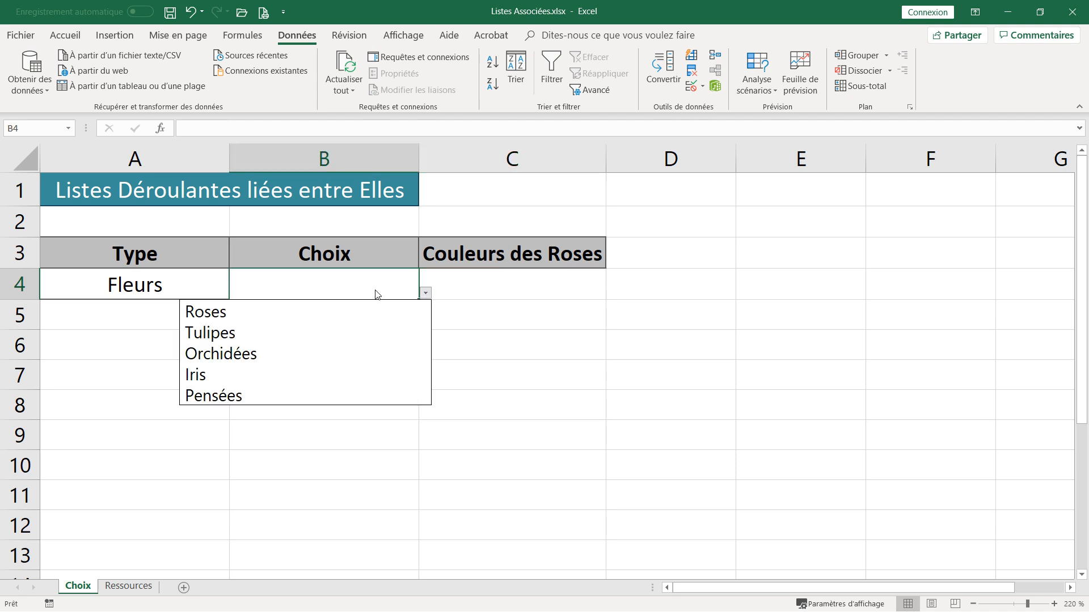
pyautogui.click(301, 373)
pyautogui.click(567, 300)
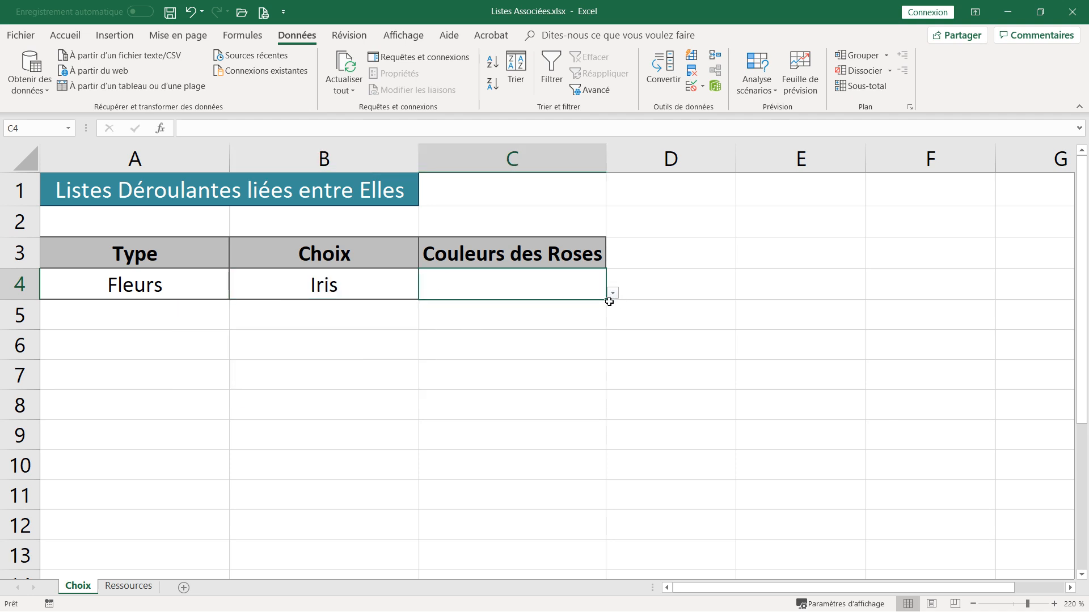
# Step: Choose Roses in B4 and open the list of rose colours in C4
pyautogui.click(343, 276)
pyautogui.click(426, 294)
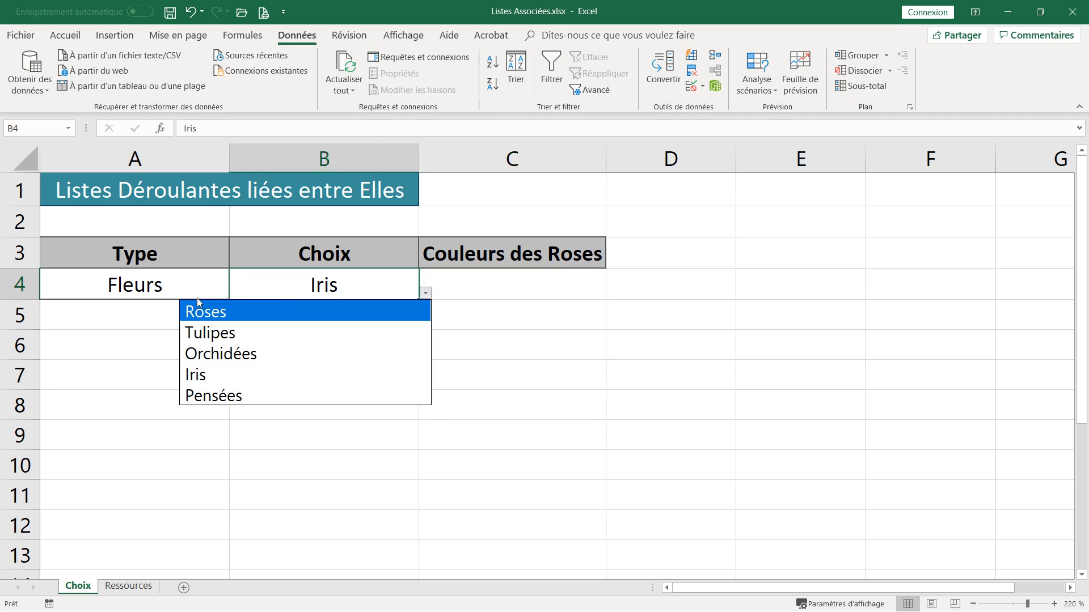
pyautogui.click(199, 316)
pyautogui.click(590, 291)
pyautogui.click(613, 293)
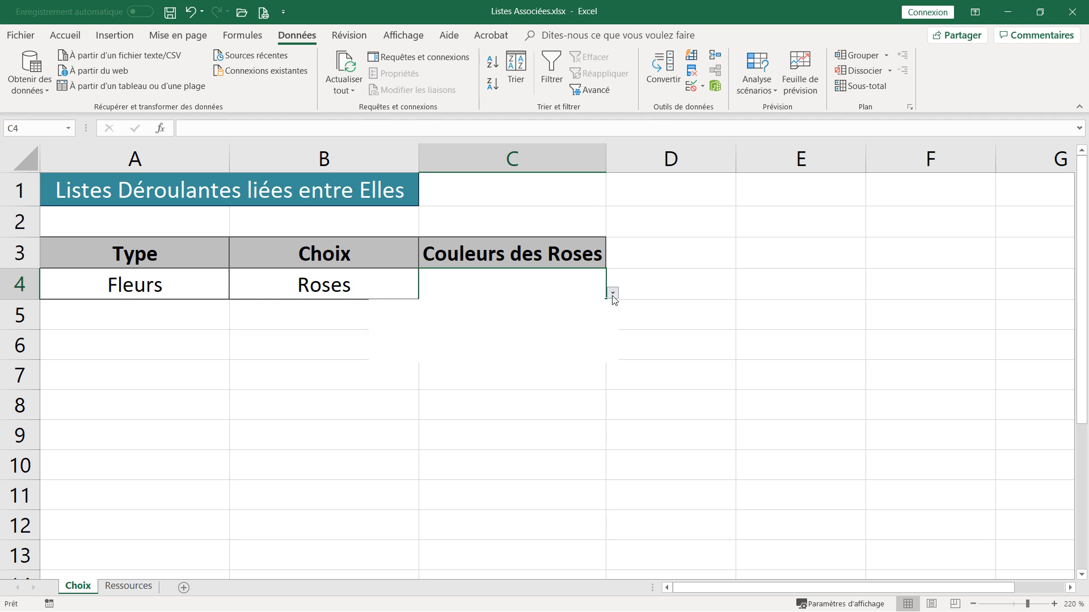